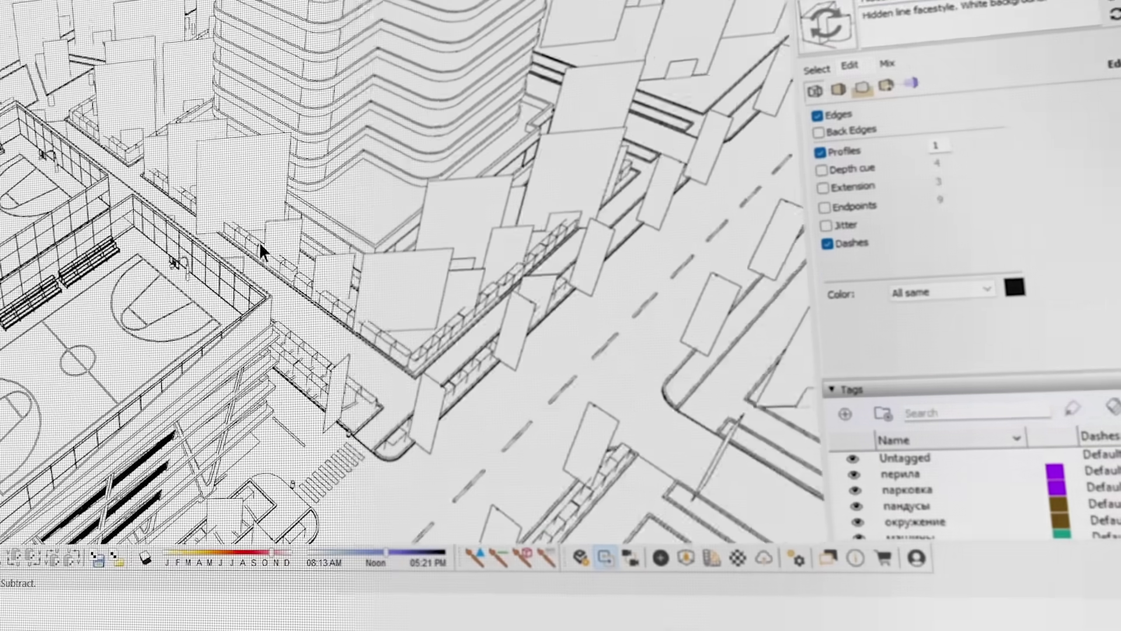
# Step: Scroll through the sample Polycam splats and orbit the Lion Rock splat to a side view
pyautogui.scroll(-5, 260, 251)
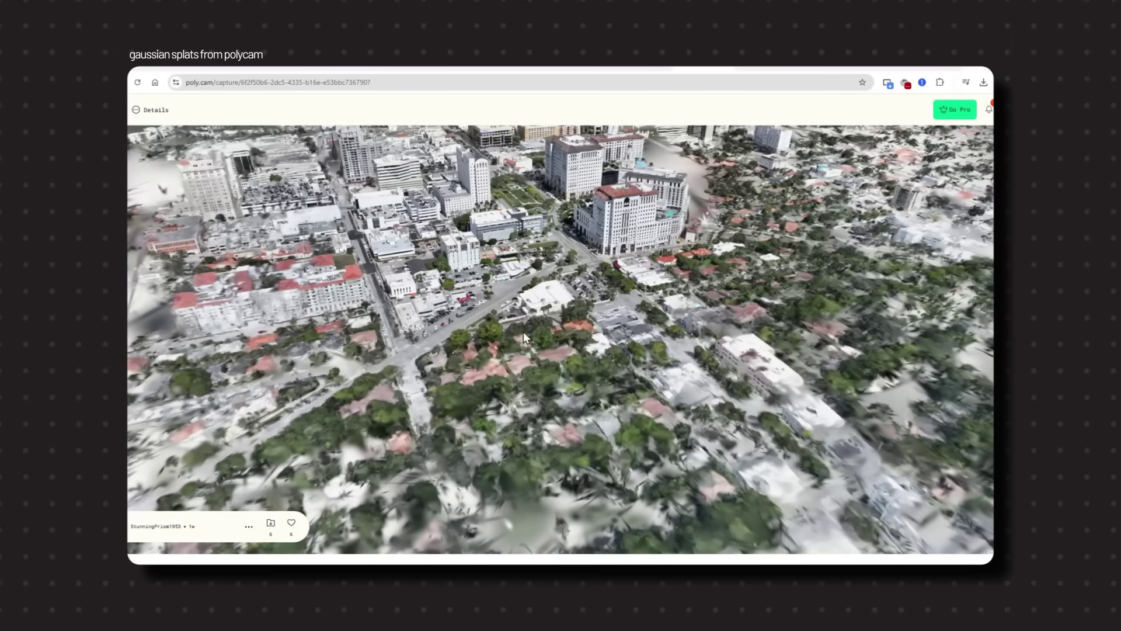
pyautogui.scroll(-10, 570, 338)
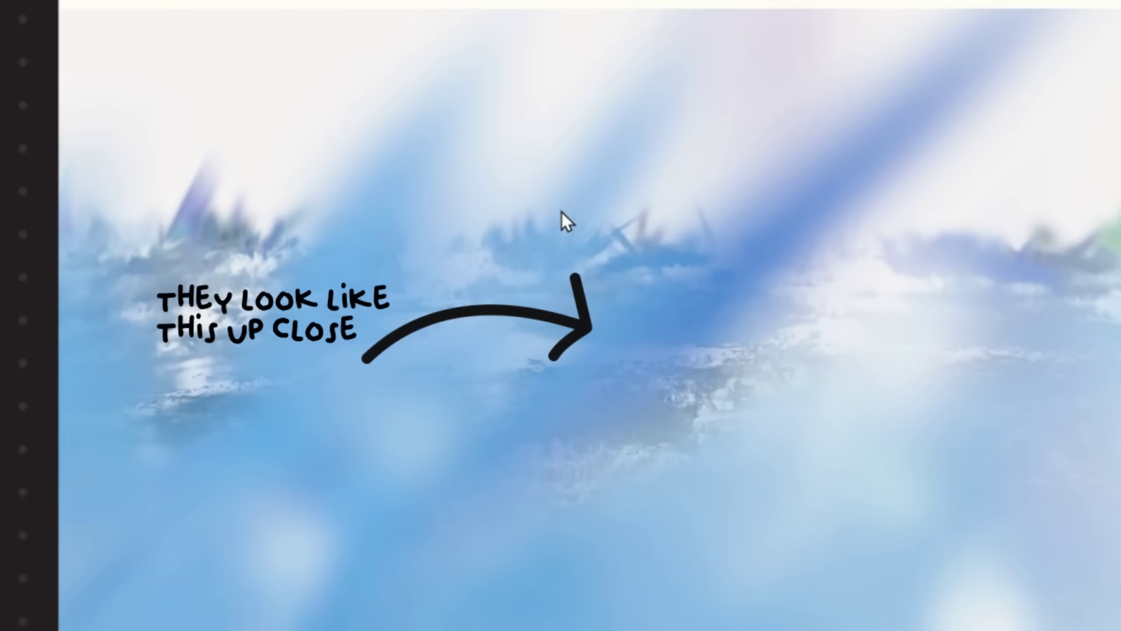
pyautogui.scroll(-5, 562, 212)
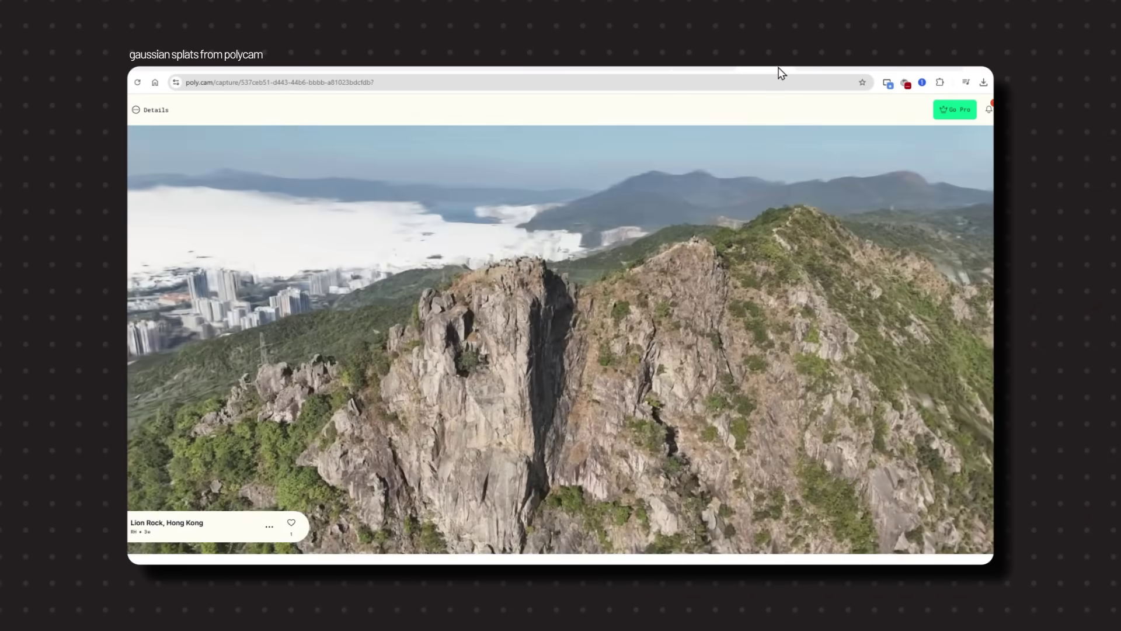
pyautogui.moveTo(552, 335); pyautogui.dragTo(514, 285)
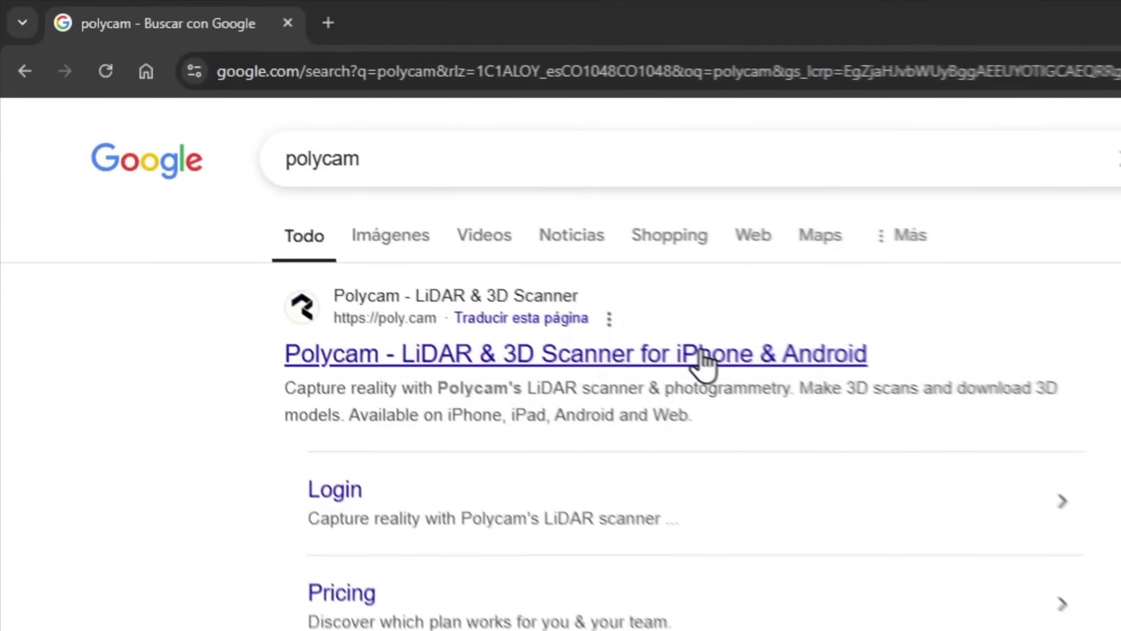
# Step: On poly.cam, filter the Explore feed to Splat captures and start creating a Gaussian splat
pyautogui.click(730, 376)
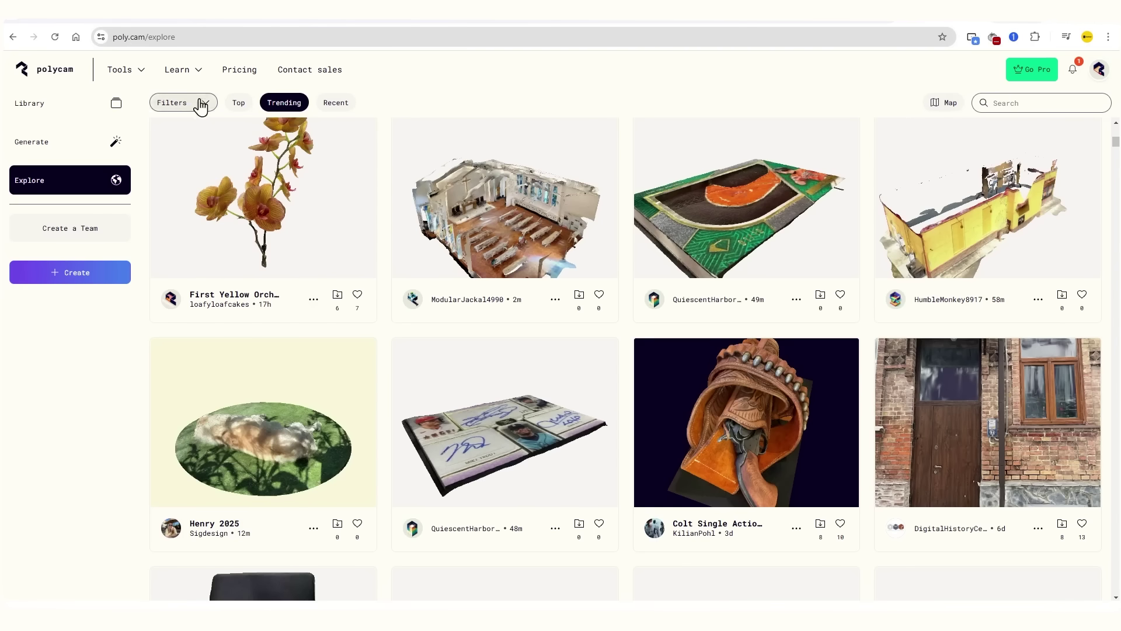
pyautogui.click(200, 105)
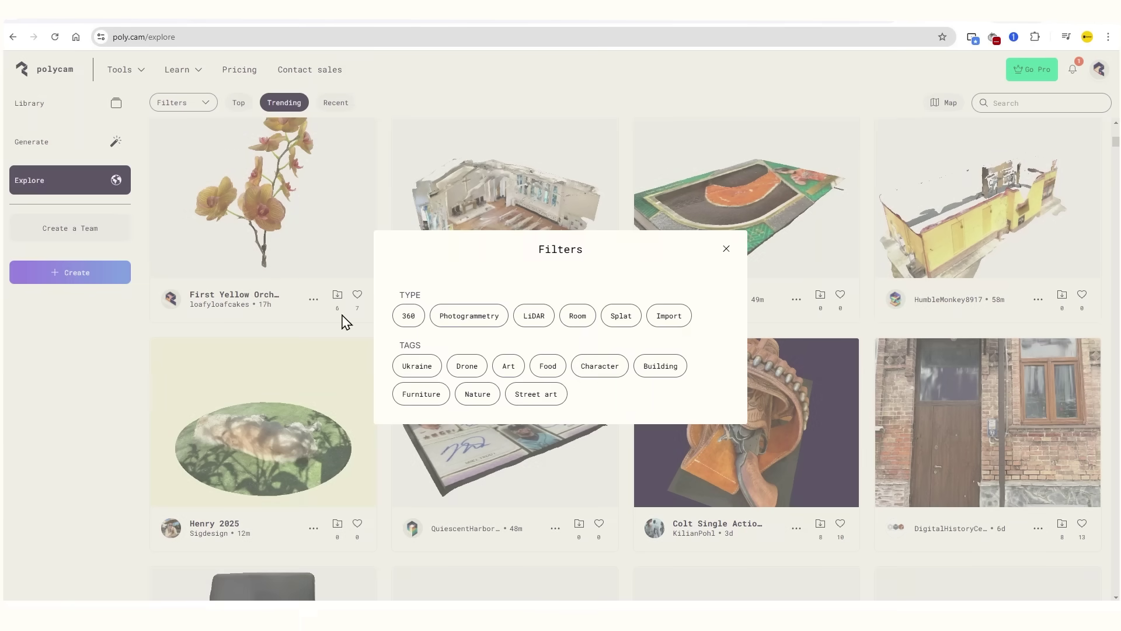
pyautogui.click(620, 316)
pyautogui.click(648, 427)
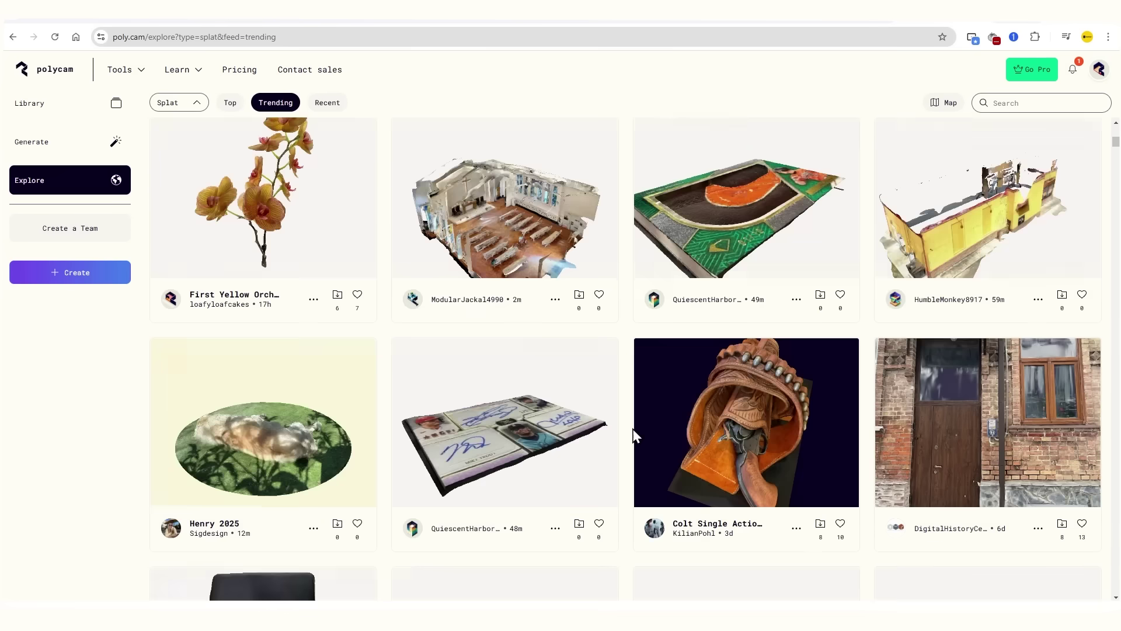
pyautogui.scroll(-8, 385, 346)
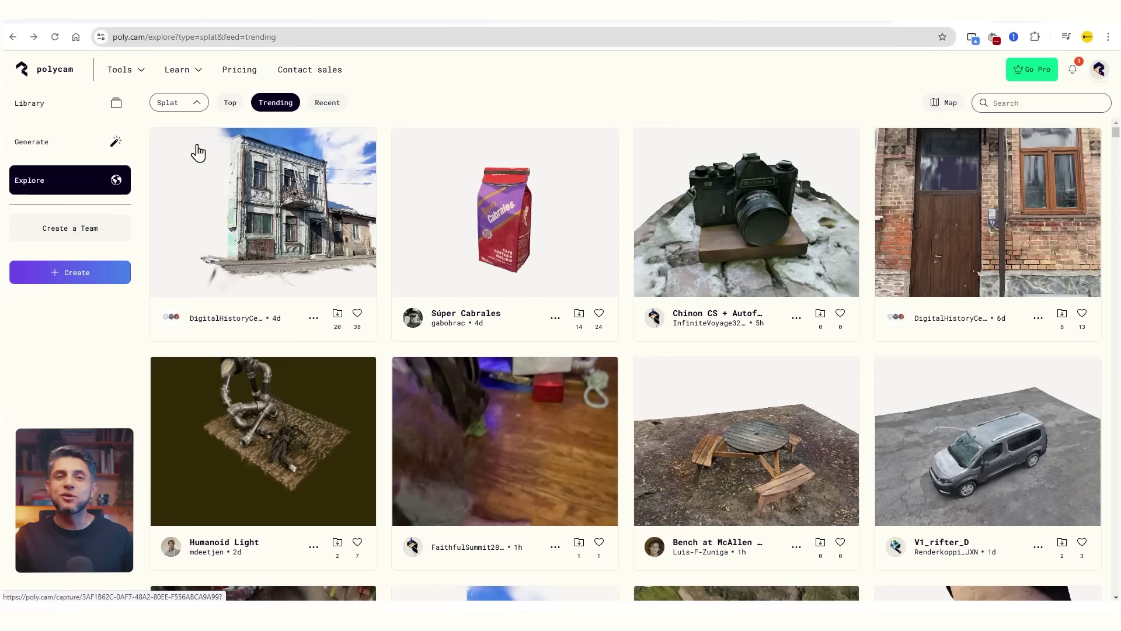
pyautogui.click(76, 278)
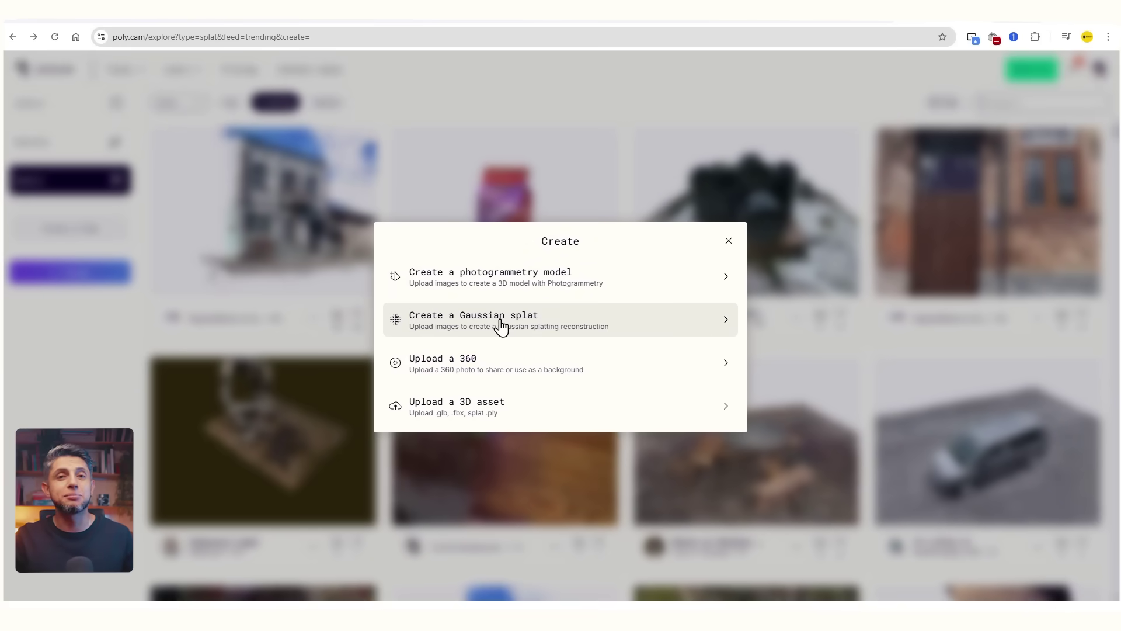
pyautogui.click(501, 323)
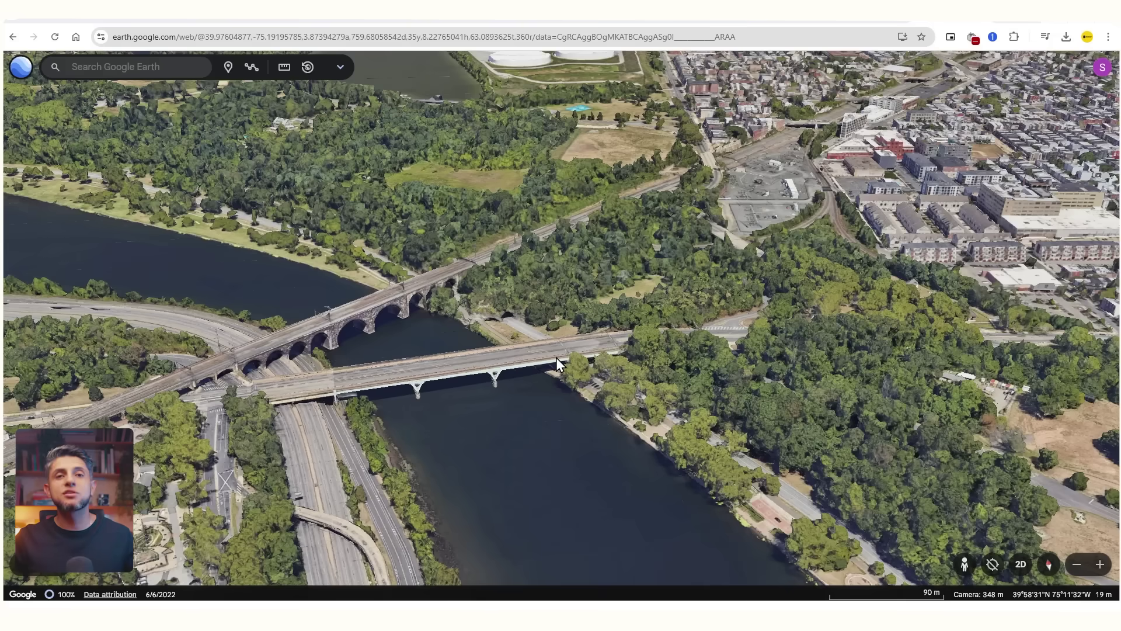
# Step: Circle the Google Earth view around the river bridge, swinging toward the river bend and city
pyautogui.scroll(3, 532, 360)
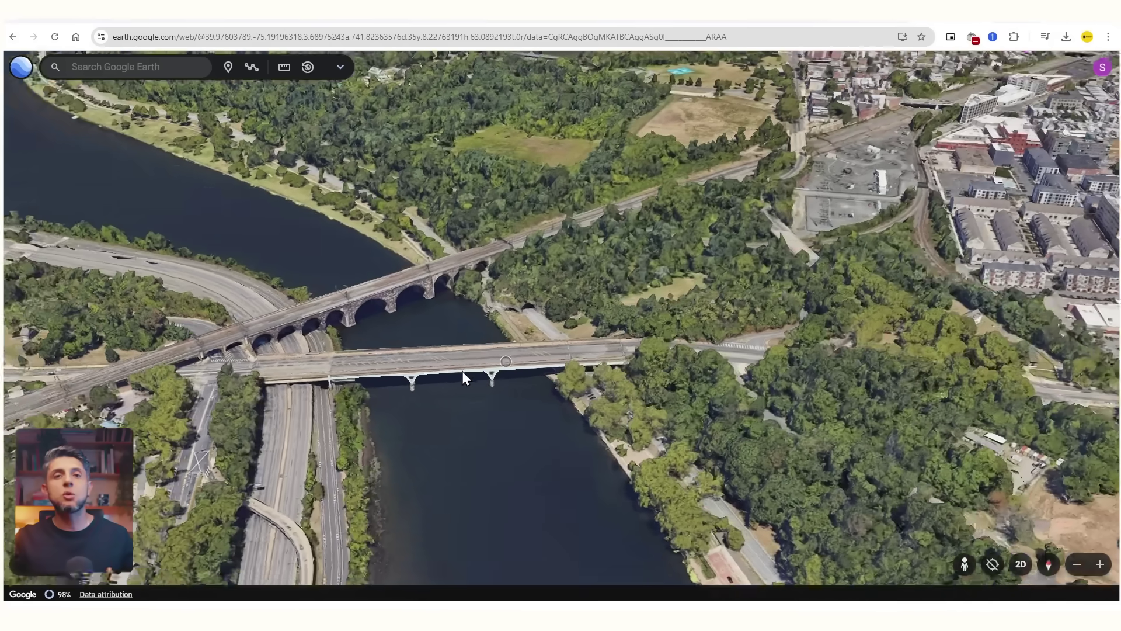
pyautogui.keyDown('shift'); pyautogui.moveTo(462, 371); pyautogui.dragTo(257, 369); pyautogui.keyUp('shift')
pyautogui.keyDown('shift'); pyautogui.moveTo(541, 390); pyautogui.dragTo(454, 373); pyautogui.keyUp('shift')
pyautogui.keyDown('shift'); pyautogui.moveTo(645, 405); pyautogui.dragTo(493, 368); pyautogui.keyUp('shift')
pyautogui.scroll(5, 492, 364)
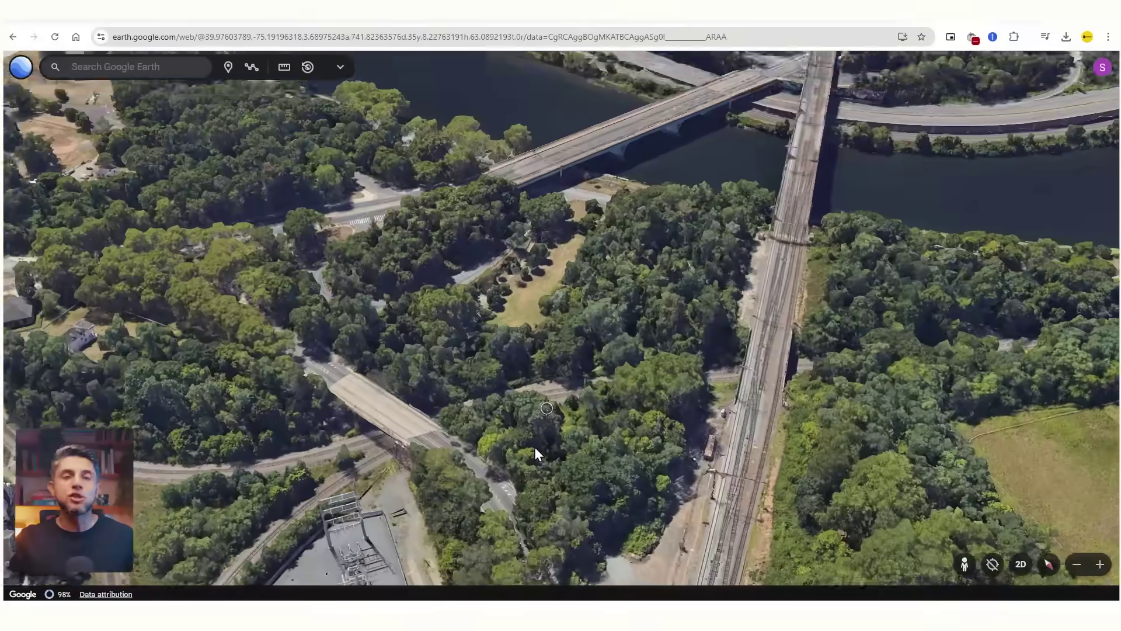
pyautogui.scroll(-3, 538, 450)
pyautogui.keyDown('shift'); pyautogui.moveTo(538, 450); pyautogui.dragTo(561, 370); pyautogui.keyUp('shift')
pyautogui.scroll(-5, 562, 369)
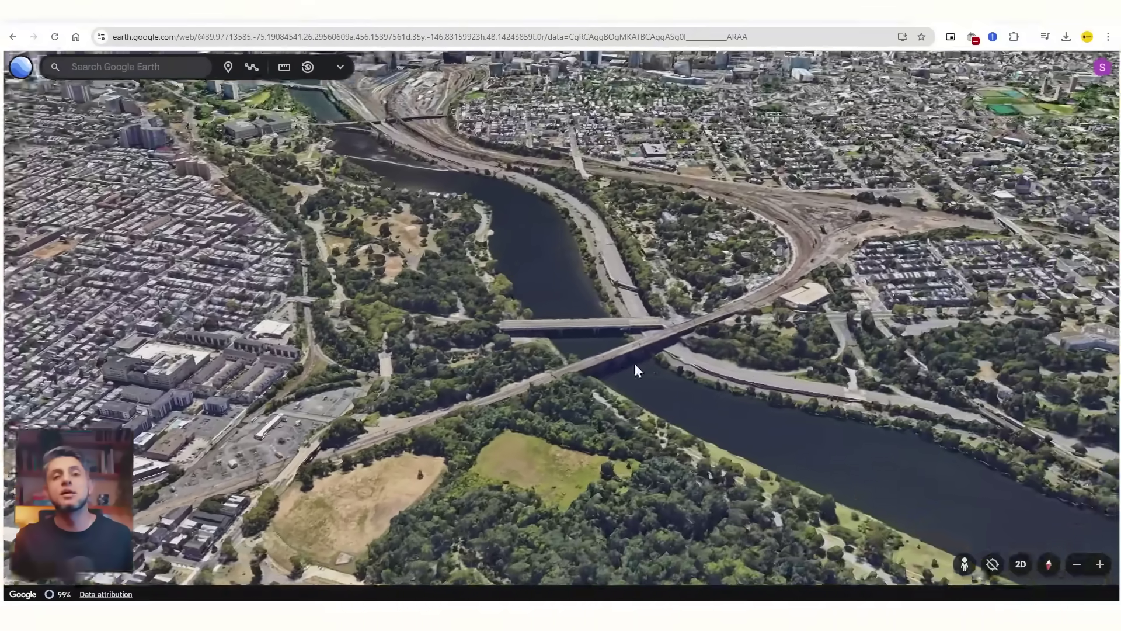
pyautogui.scroll(3, 634, 369)
# Step: Rotate around both bridges, then place and scrub the aerial clip on the Premiere timeline
pyautogui.keyDown('shift'); pyautogui.moveTo(634, 369); pyautogui.dragTo(613, 159); pyautogui.keyUp('shift')
pyautogui.scroll(6, 612, 158)
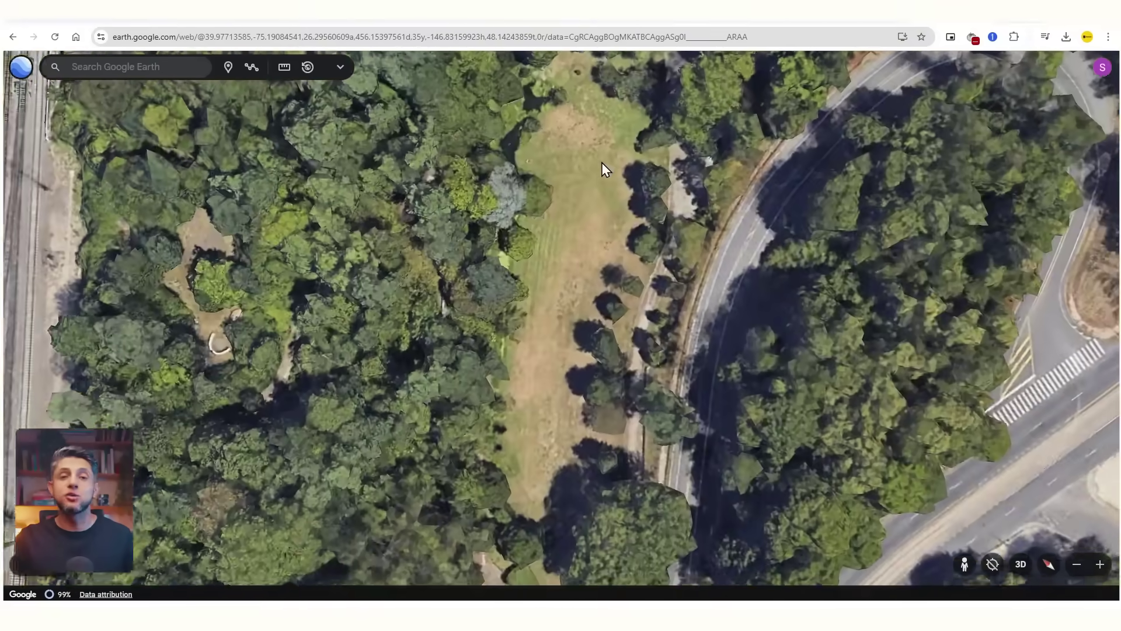
pyautogui.scroll(-10, 571, 183)
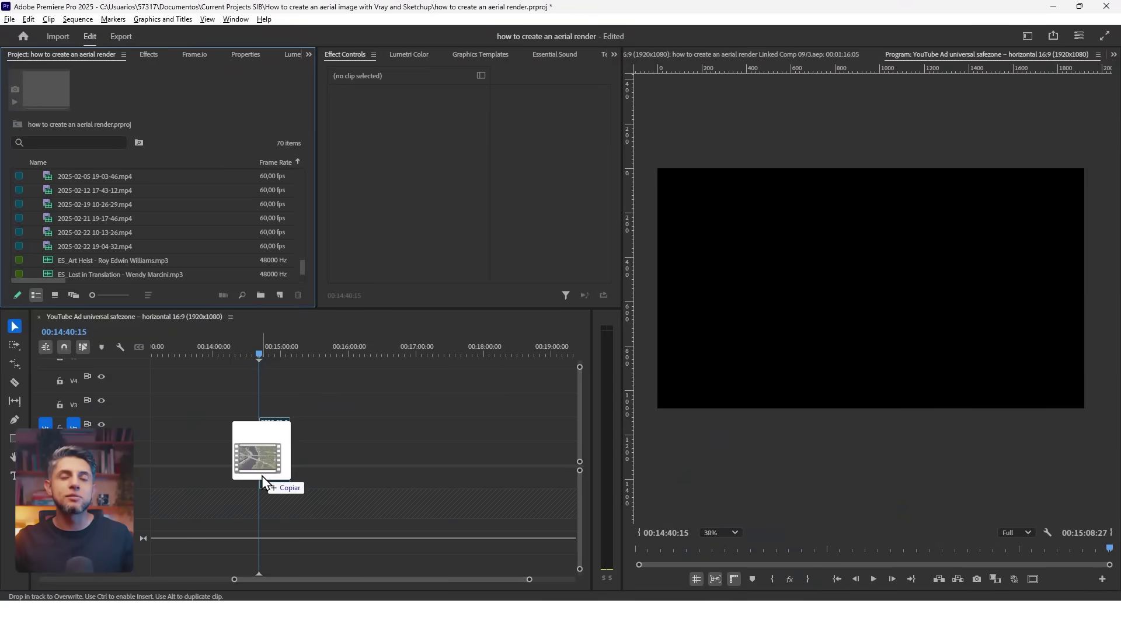
pyautogui.moveTo(262, 482); pyautogui.dragTo(275, 457)
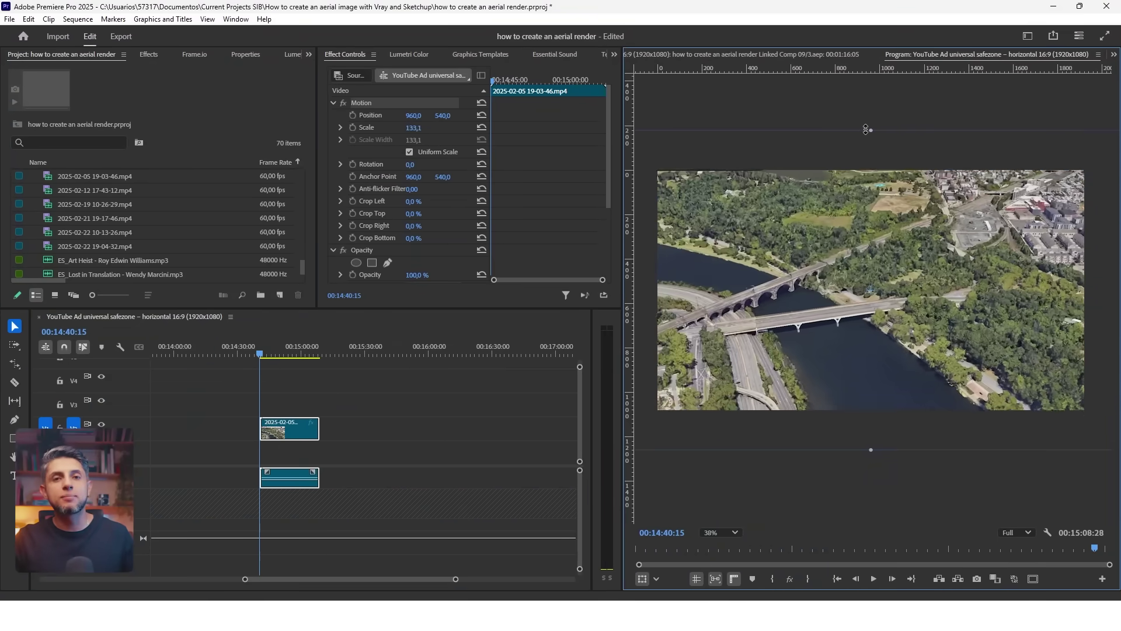
pyautogui.moveTo(261, 353)
pyautogui.mouseDown()
pyautogui.moveTo(307, 353)
pyautogui.moveTo(276, 345)
pyautogui.mouseUp()
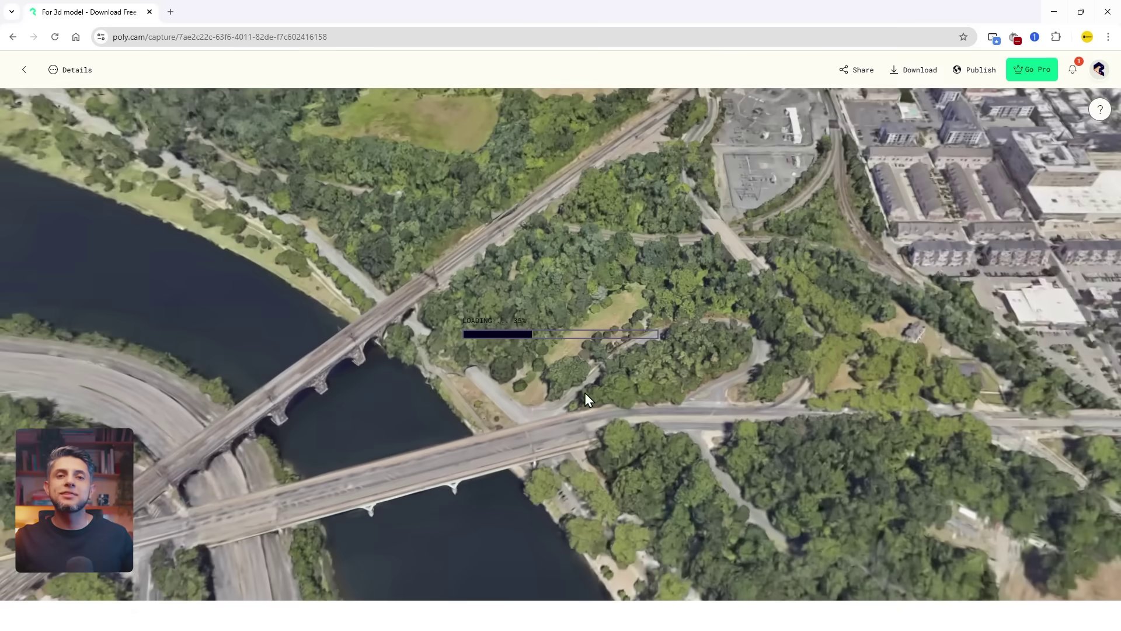
# Step: Orbit in close to the bridge in the finished For 3d model splat
pyautogui.moveTo(584, 393); pyautogui.dragTo(552, 348)
# Step: Tilt the Coastal Mountain splat toward the horizon and orbit it about half a turn
pyautogui.scroll(-6, 551, 347)
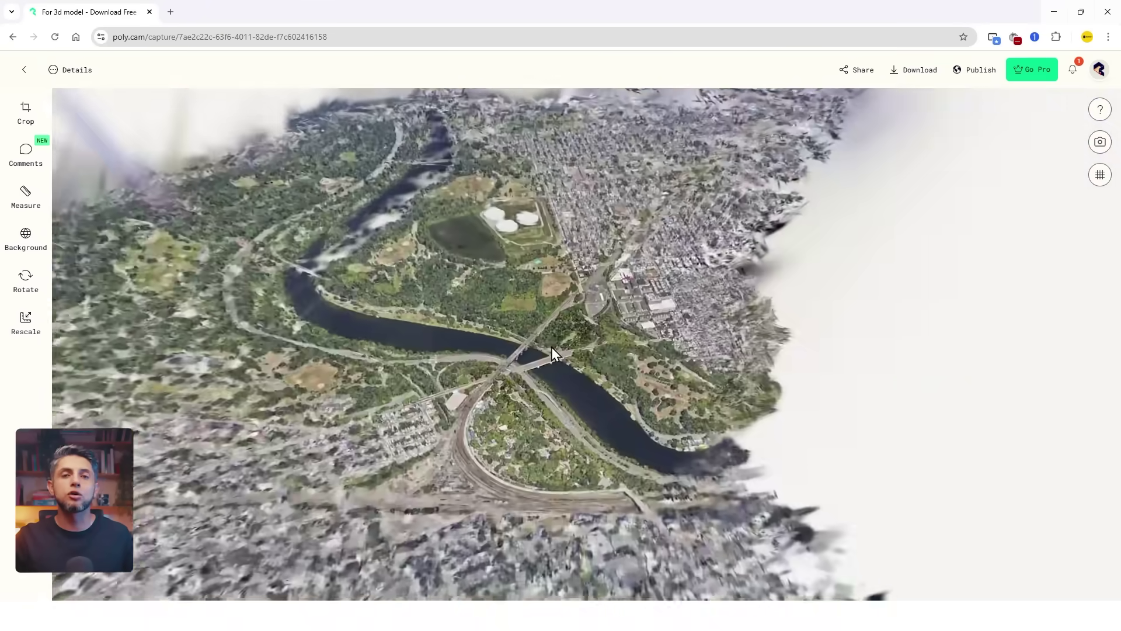
pyautogui.scroll(8, 535, 384)
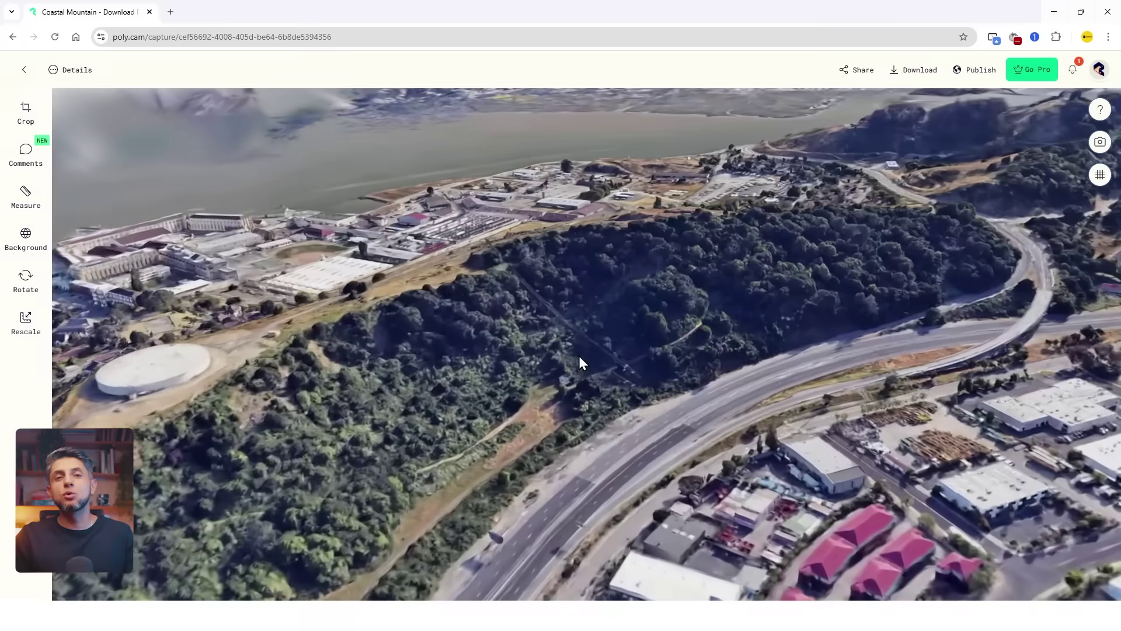
pyautogui.moveTo(579, 356); pyautogui.dragTo(537, 393)
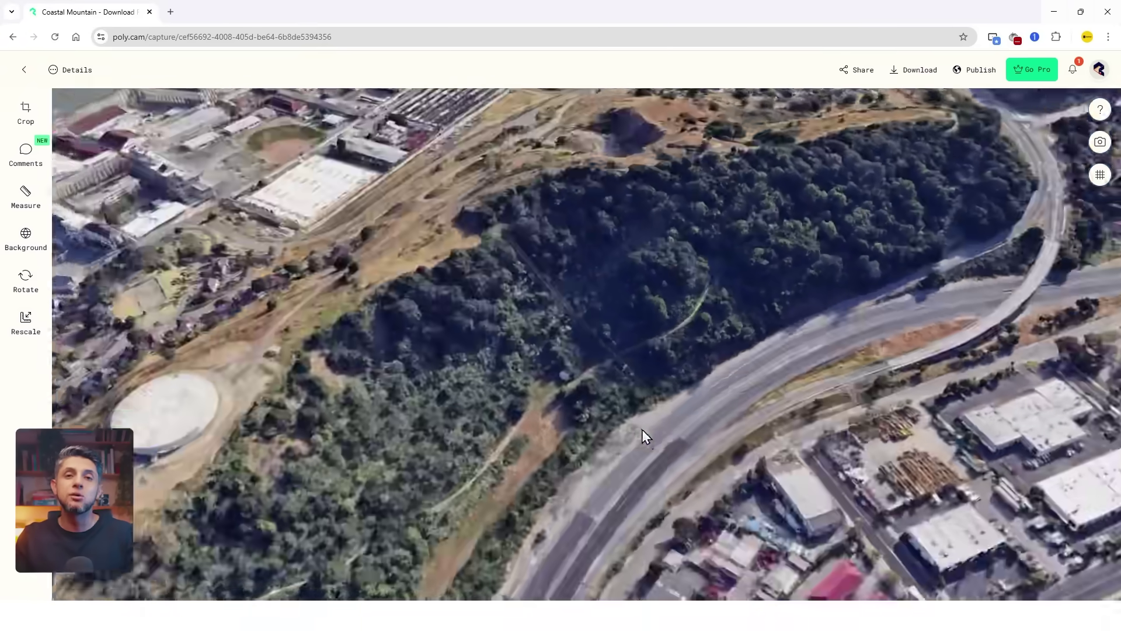
pyautogui.moveTo(642, 429); pyautogui.dragTo(770, 308)
pyautogui.scroll(5, 538, 318)
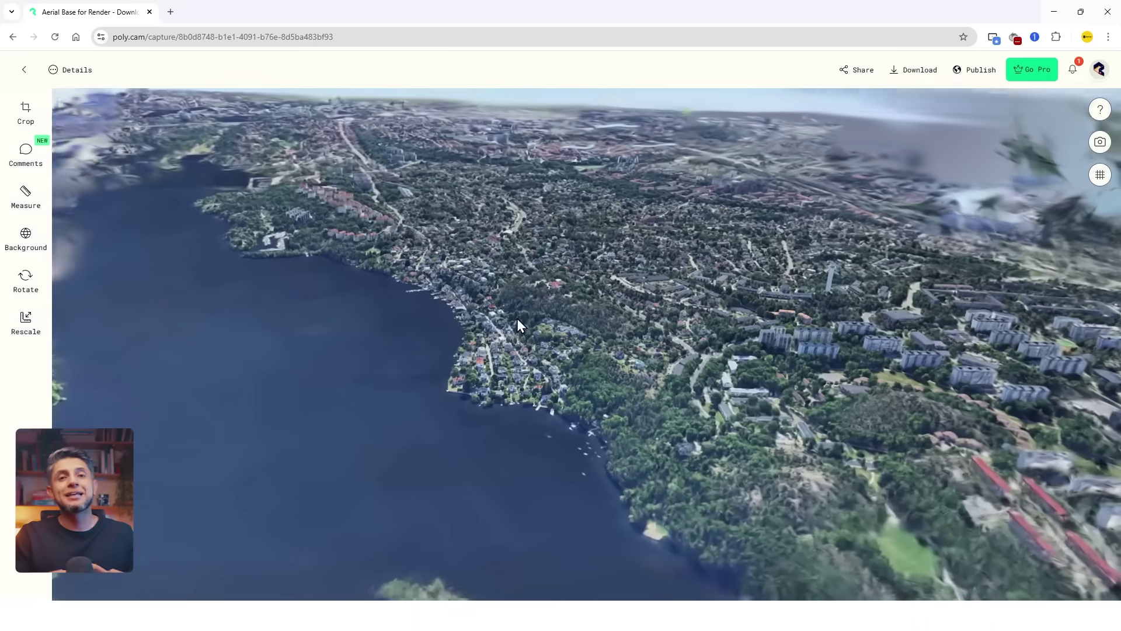
# Step: Inspect the shoreline houses from top-down, diagonal and wide lake-and-town views
pyautogui.moveTo(518, 319); pyautogui.dragTo(510, 354)
pyautogui.scroll(5, 446, 330)
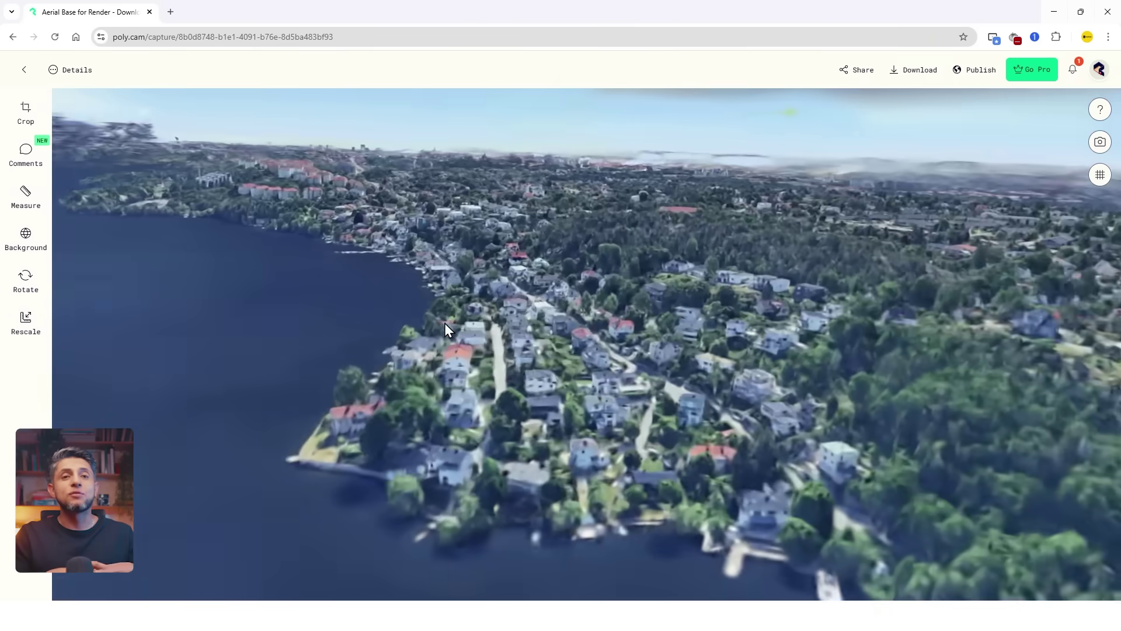
pyautogui.moveTo(445, 326); pyautogui.dragTo(333, 285)
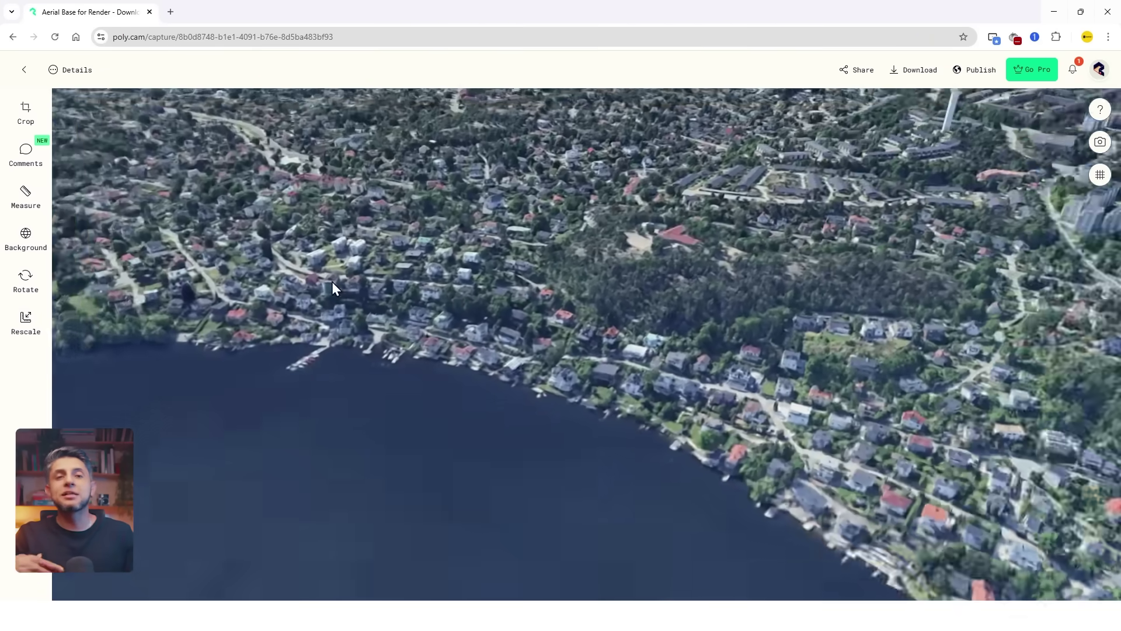
pyautogui.scroll(5, 474, 356)
pyautogui.moveTo(475, 354); pyautogui.dragTo(422, 321)
pyautogui.scroll(3, 420, 321)
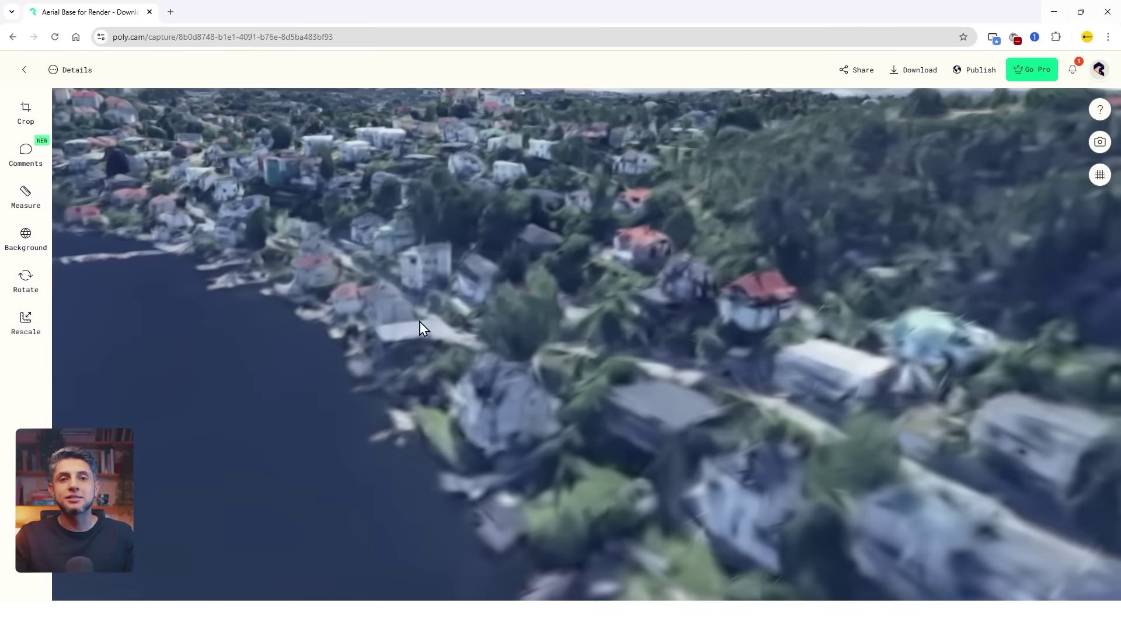
pyautogui.scroll(-3, 419, 321)
pyautogui.moveTo(485, 340); pyautogui.dragTo(314, 357)
pyautogui.scroll(-5, 584, 373)
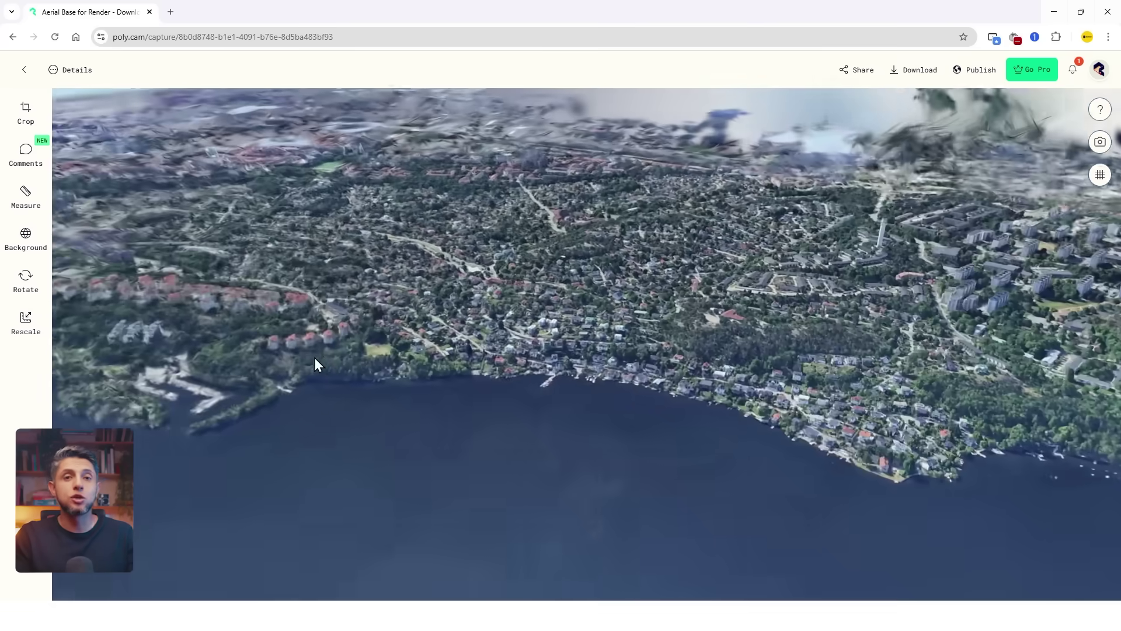
pyautogui.scroll(3, 410, 379)
pyautogui.moveTo(415, 373); pyautogui.dragTo(394, 330)
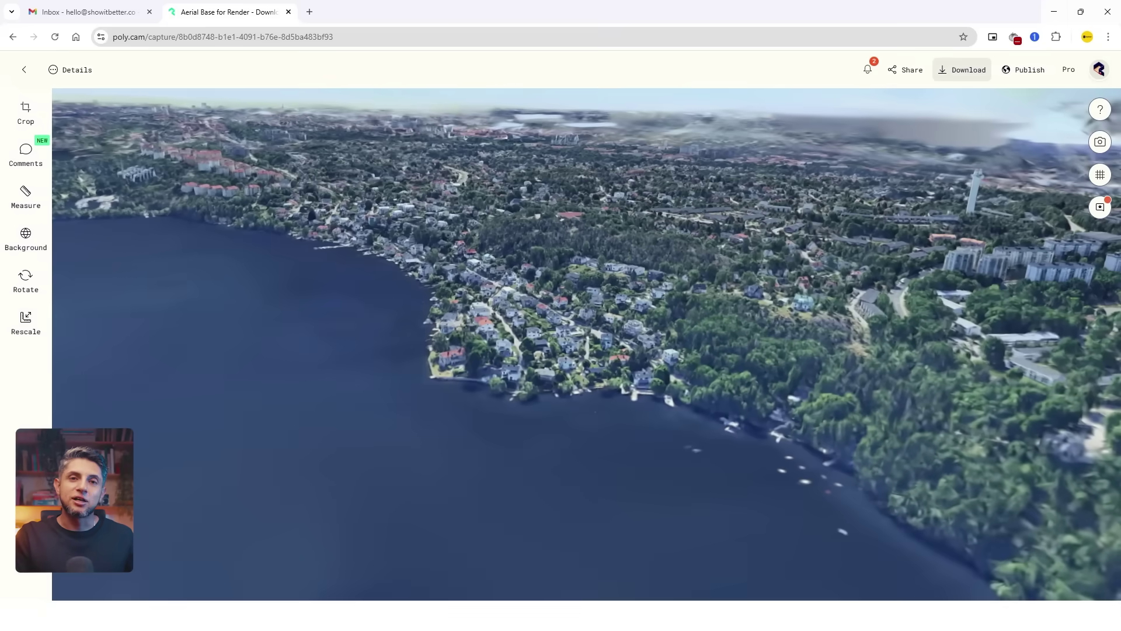
# Step: Export the Aerial Base for Render capture in Splat PLY format
pyautogui.click(961, 69)
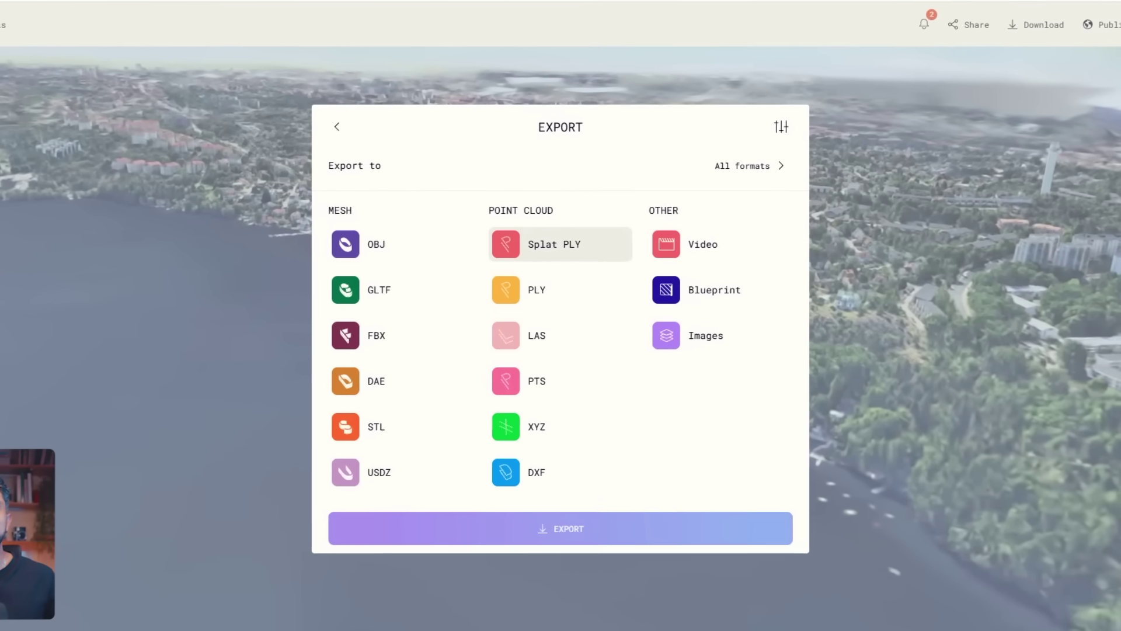
pyautogui.click(555, 255)
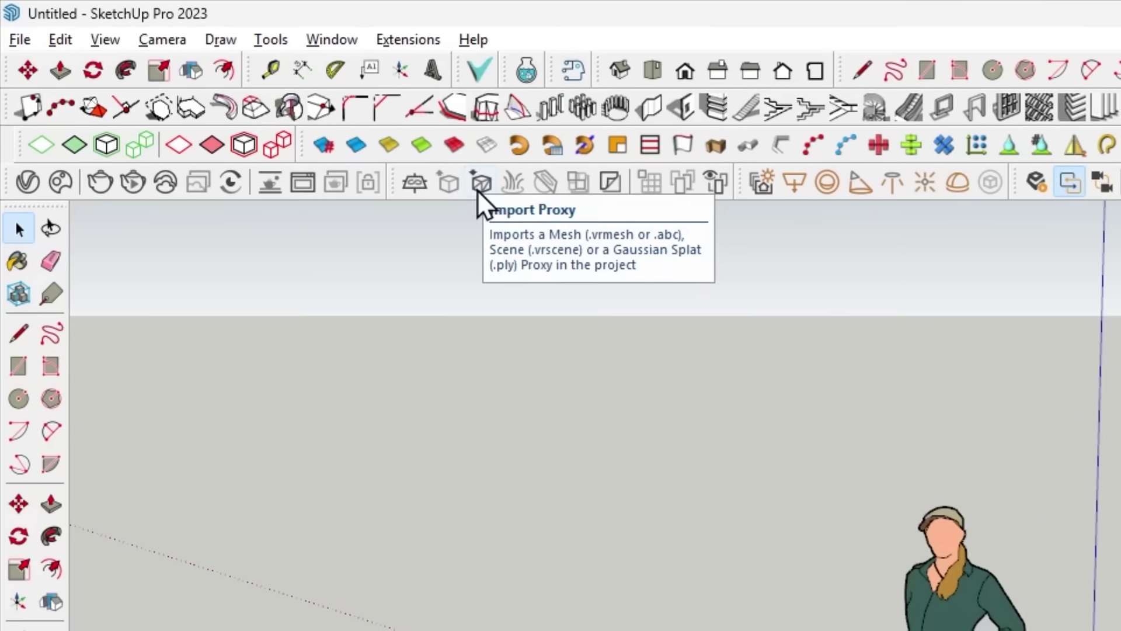
# Step: Import Aerial Base for Render.ply as a V-Ray splat proxy and open its asset settings
pyautogui.click(479, 188)
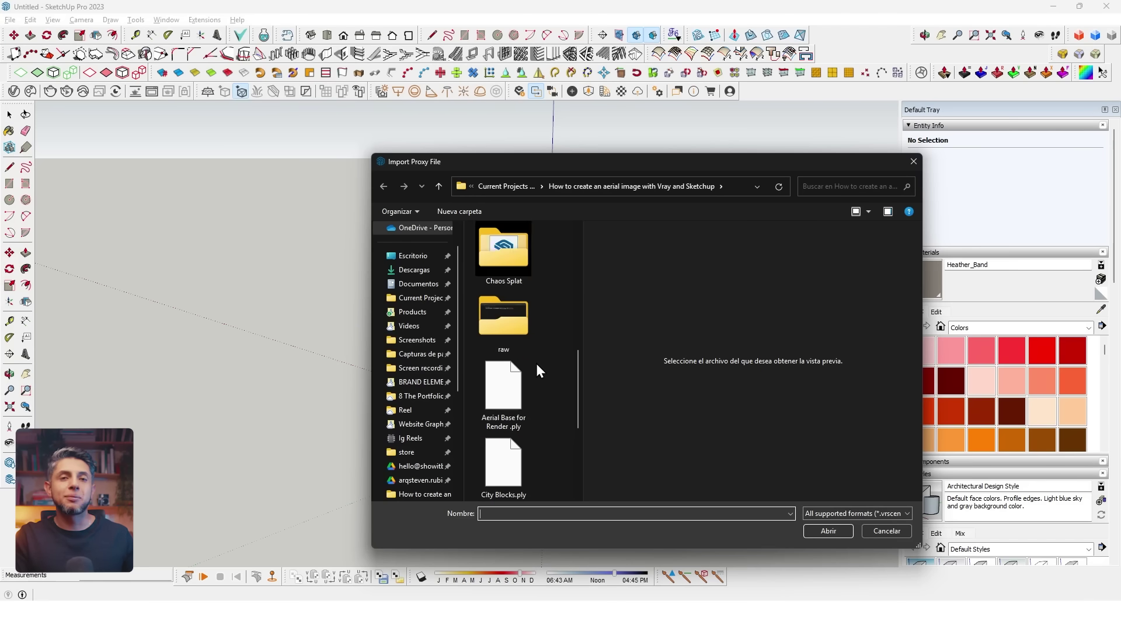
pyautogui.click(518, 342)
pyautogui.click(841, 527)
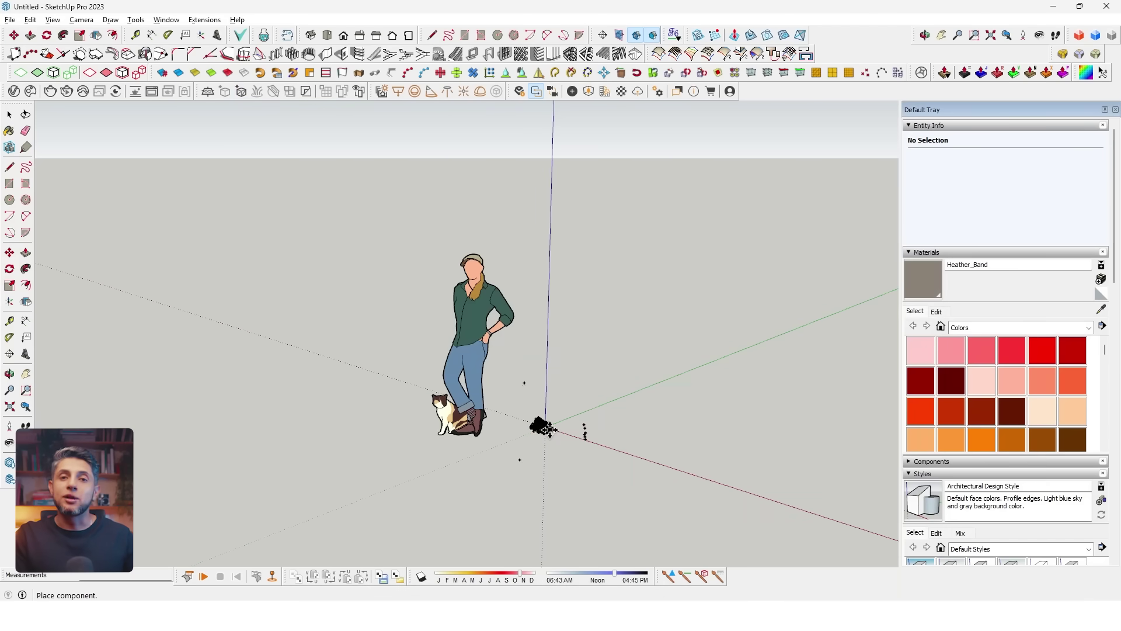
pyautogui.click(14, 91)
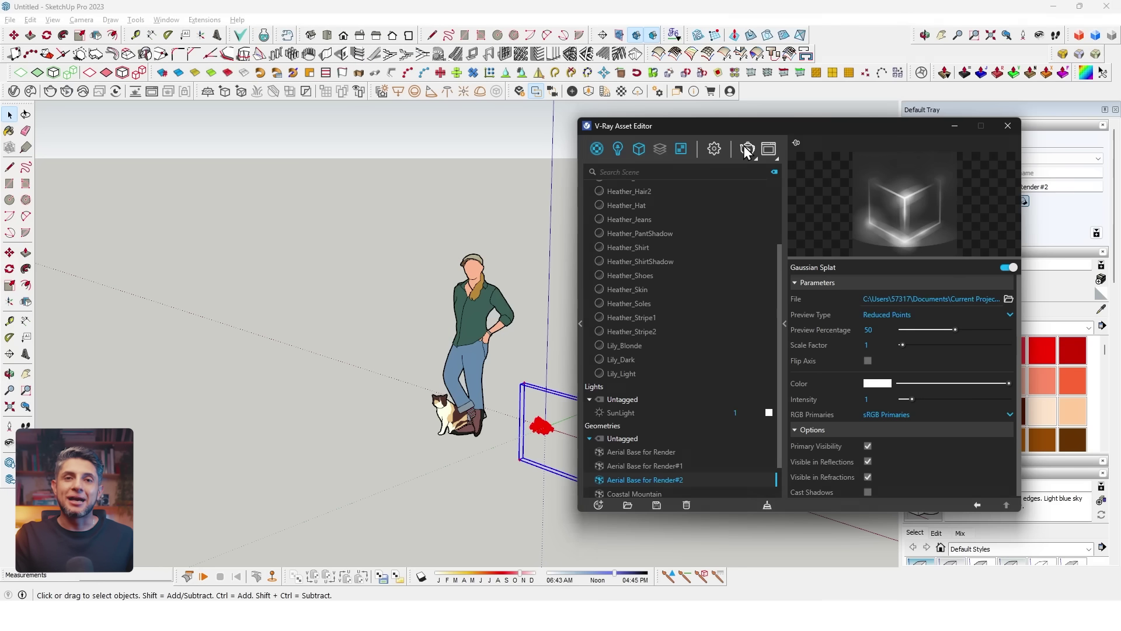
# Step: Start a V-Ray render and move the splat settings window aside
pyautogui.click(373, 298)
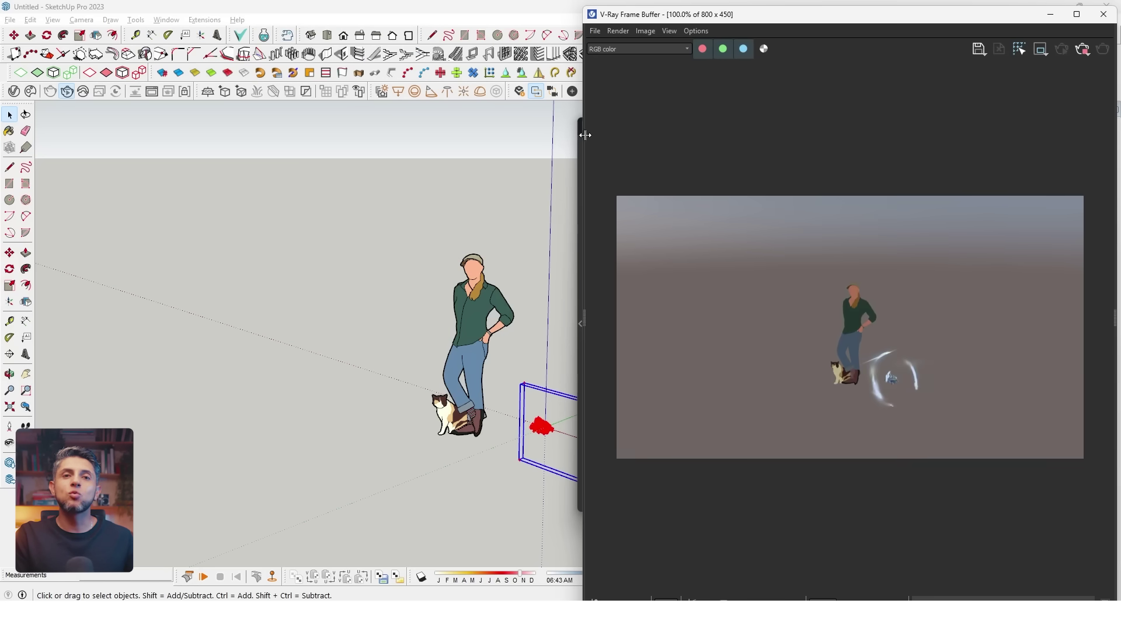
pyautogui.scroll(1, 748, 263)
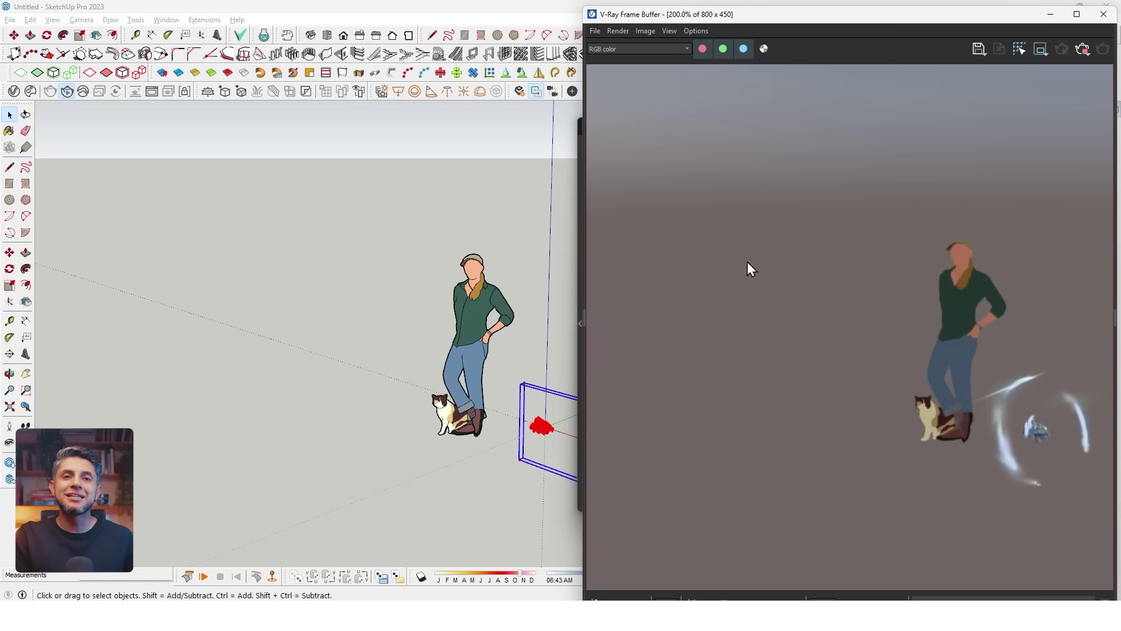
pyautogui.click(575, 201)
pyautogui.moveTo(673, 136); pyautogui.dragTo(626, 249)
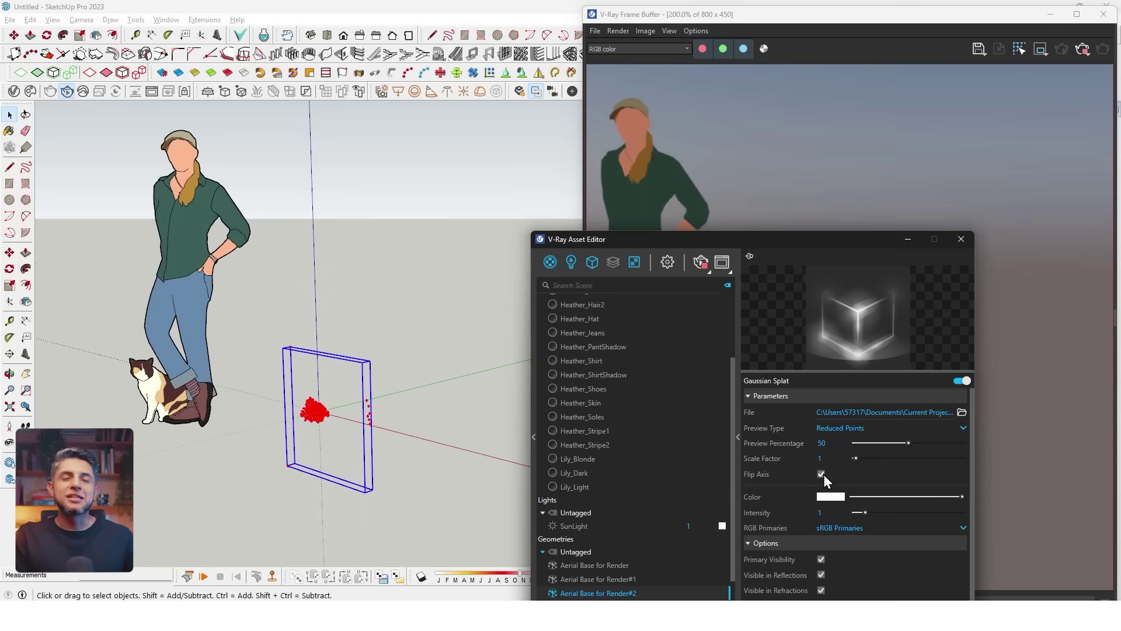
# Step: Enable Flip Axis, set Preview Percentage to 66 and Scale Factor to 20000
pyautogui.click(821, 474)
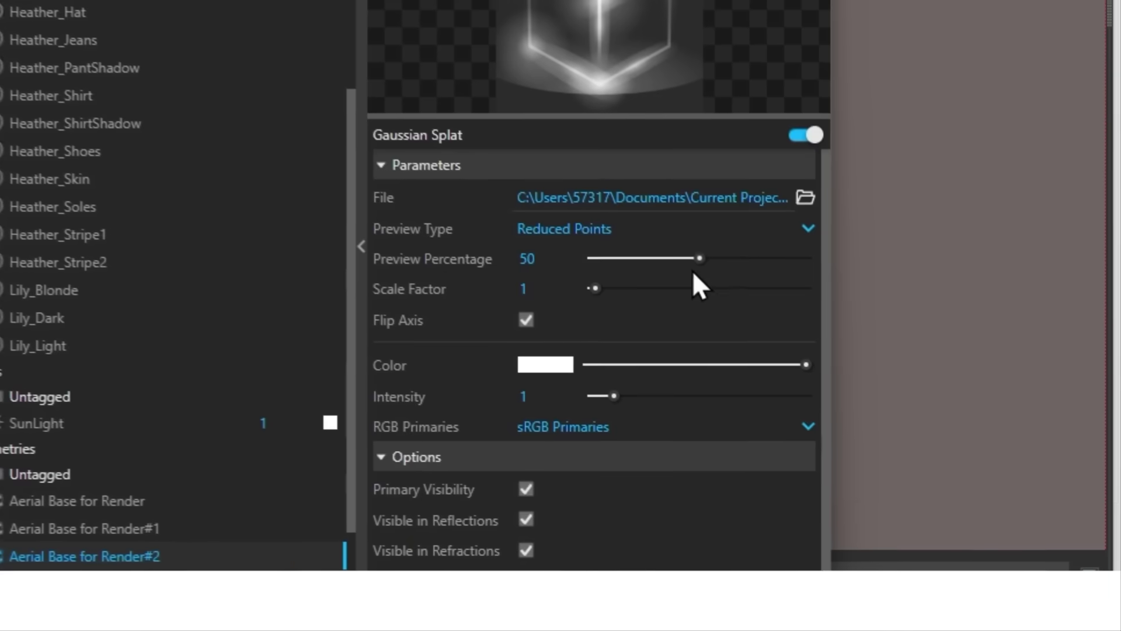
pyautogui.moveTo(732, 290); pyautogui.dragTo(744, 291)
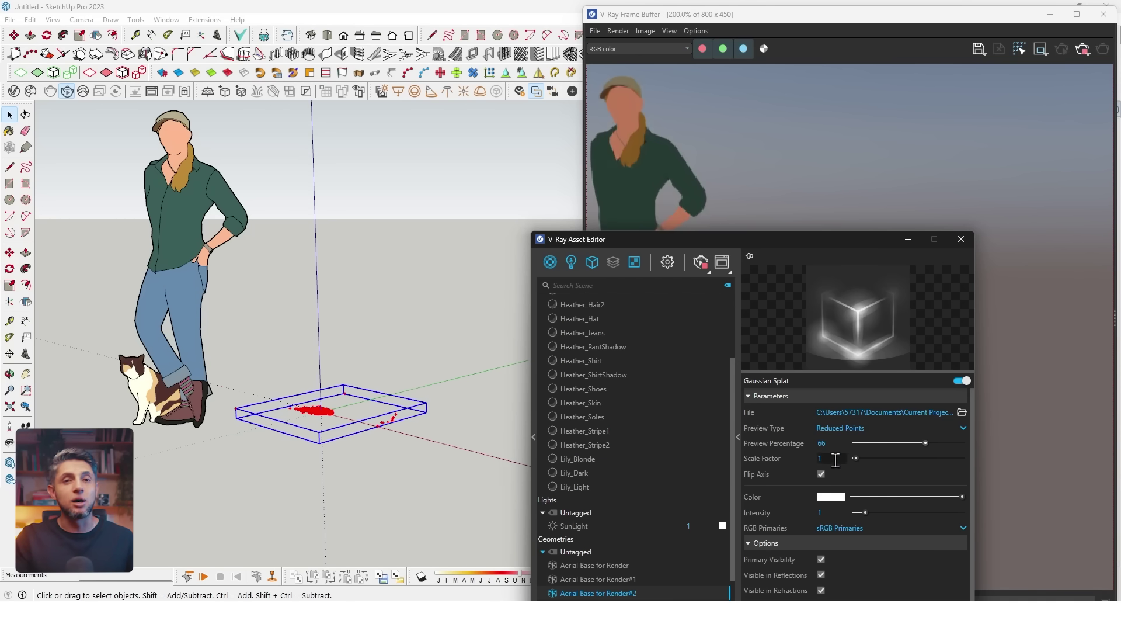
pyautogui.write('20')
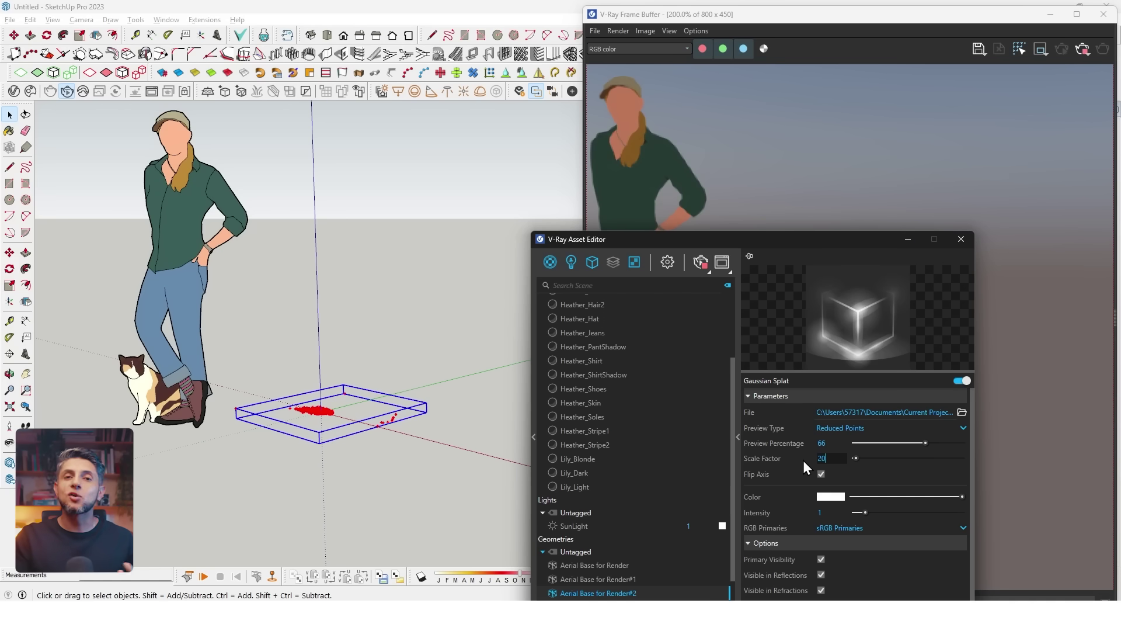
pyautogui.write('000')
pyautogui.press('Return')
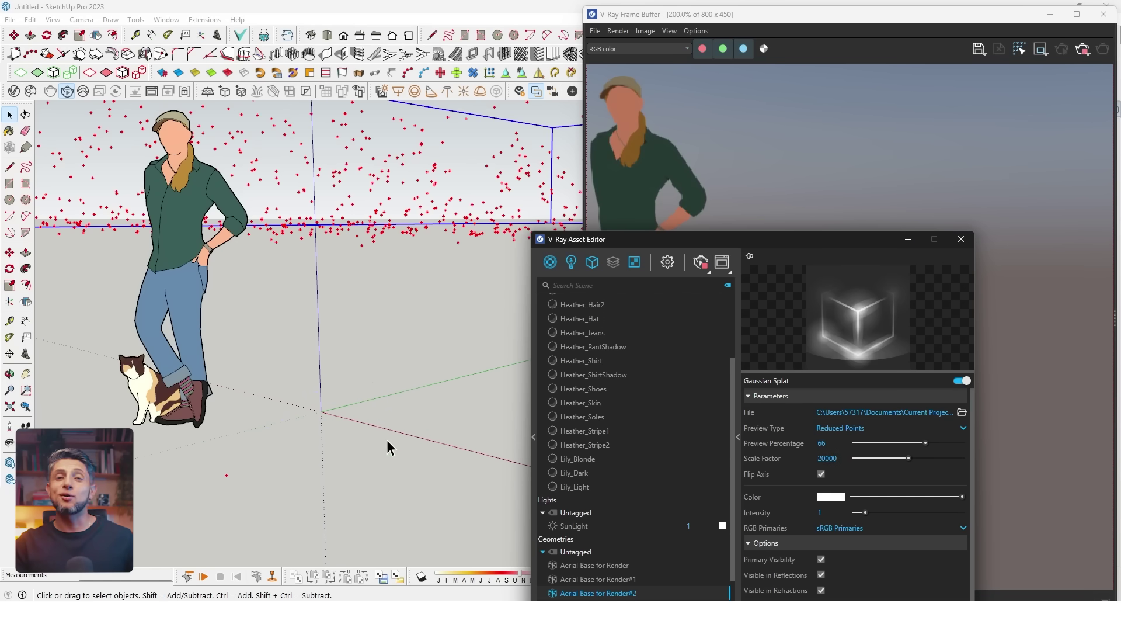
pyautogui.scroll(5, 361, 373)
pyautogui.scroll(-5, 358, 374)
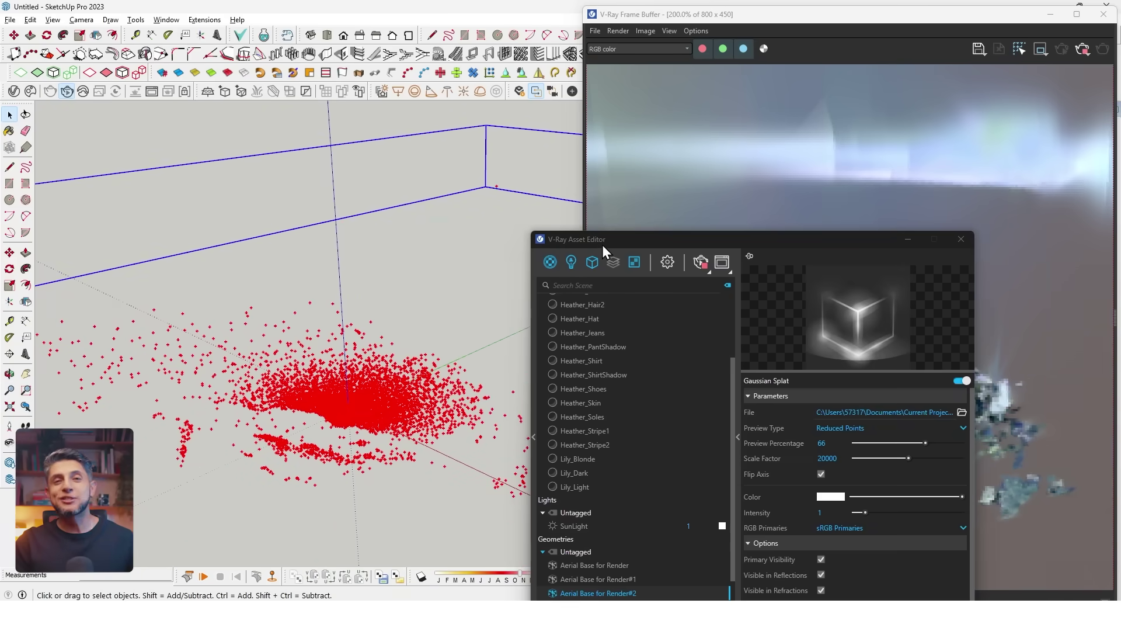
pyautogui.moveTo(658, 240); pyautogui.dragTo(506, 506)
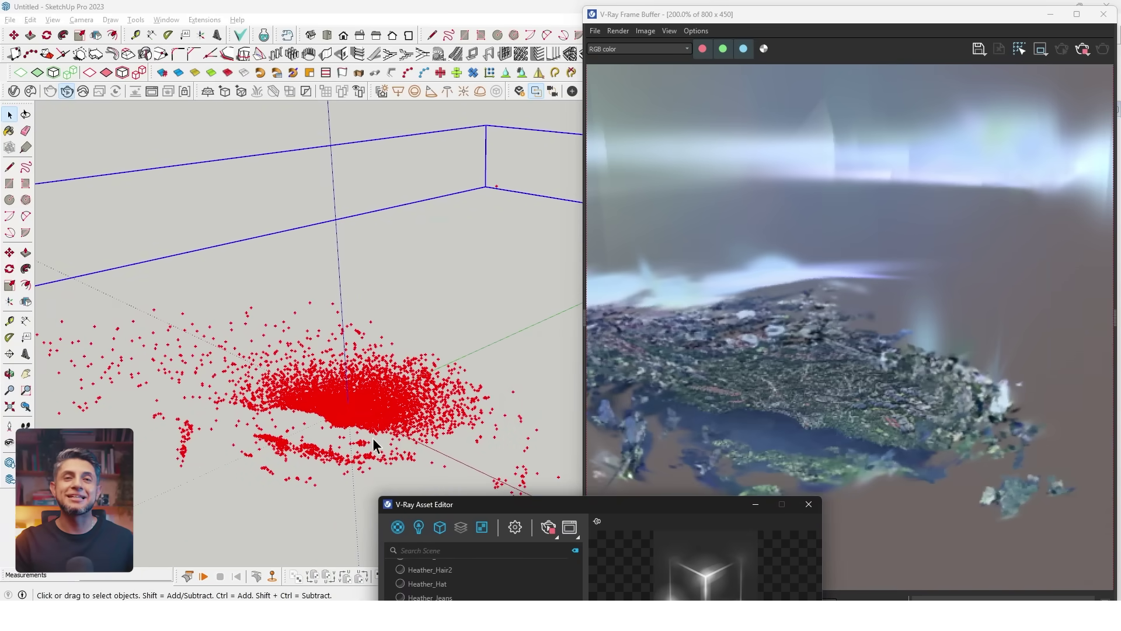
# Step: Place a Tulip Tree 006 Spring from a Cosmos 'tree' search in the city, and render at 1920×1080
pyautogui.moveTo(373, 438)
pyautogui.mouseDown(button='middle')
pyautogui.moveTo(370, 376)
pyautogui.moveTo(318, 430)
pyautogui.moveTo(321, 411)
pyautogui.mouseUp(button='middle')
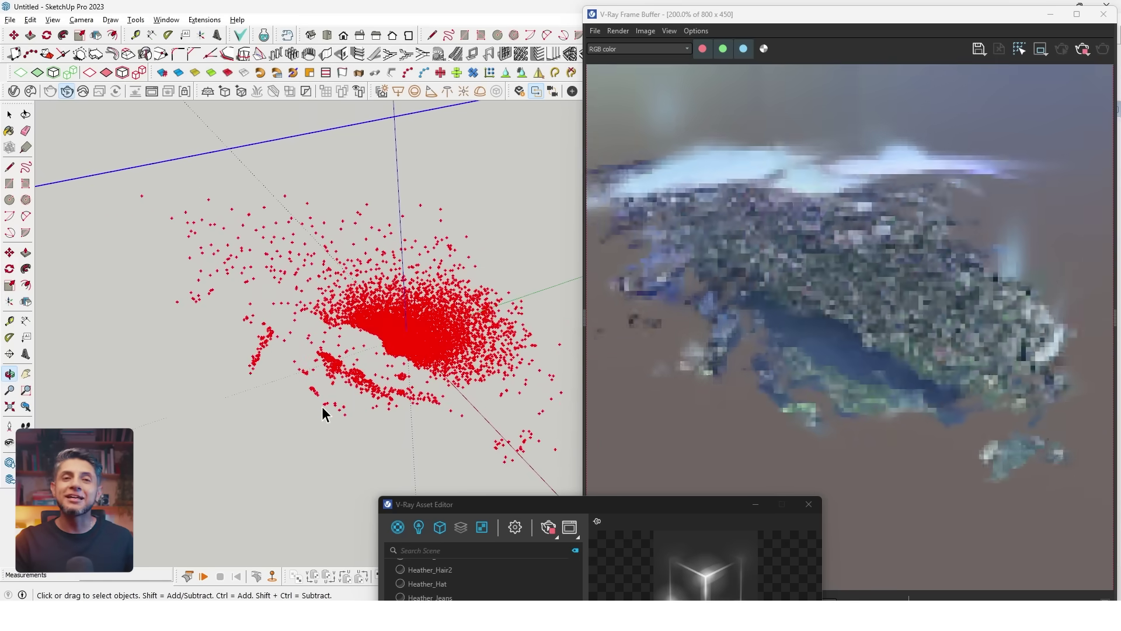
pyautogui.click(439, 436)
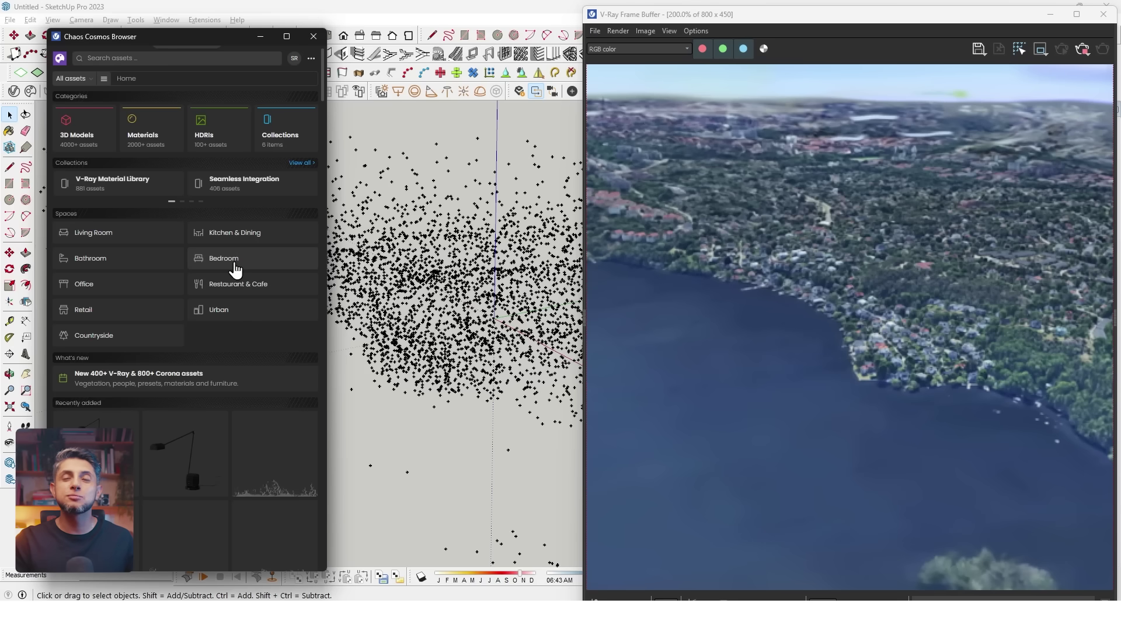
pyautogui.click(171, 58)
pyautogui.write('tree')
pyautogui.press('Return')
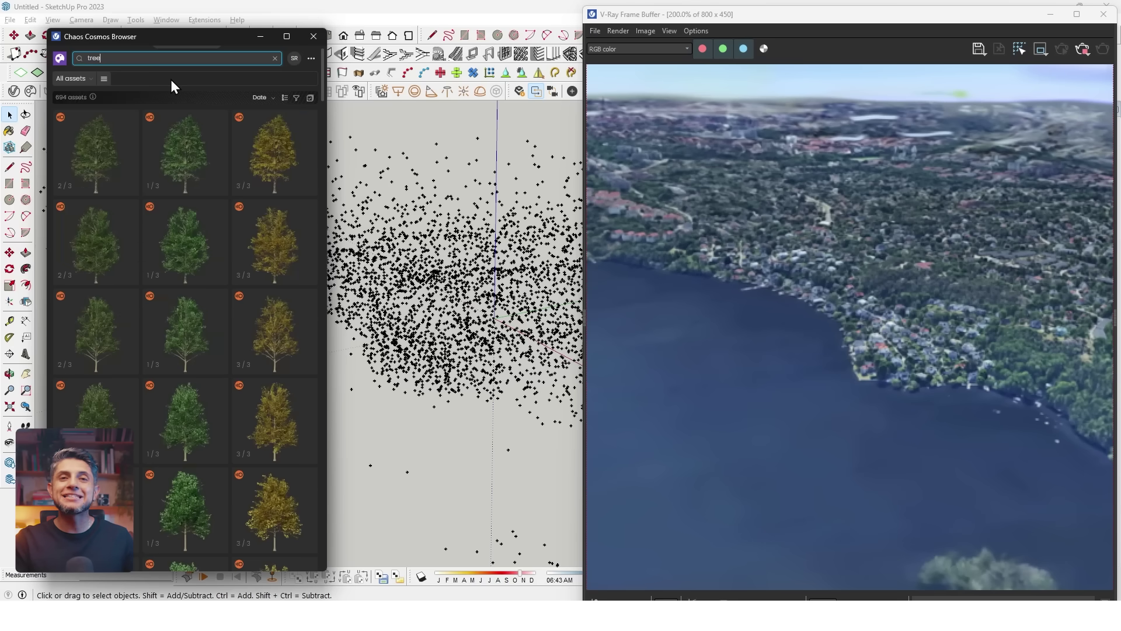
pyautogui.click(217, 117)
pyautogui.scroll(5, 360, 358)
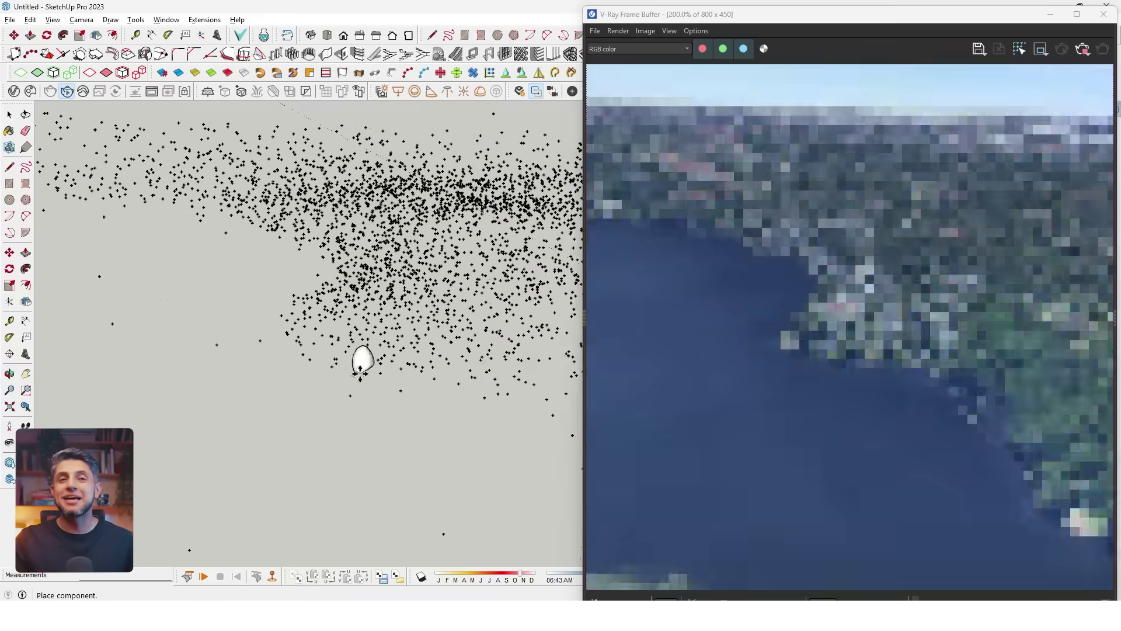
pyautogui.click(270, 293)
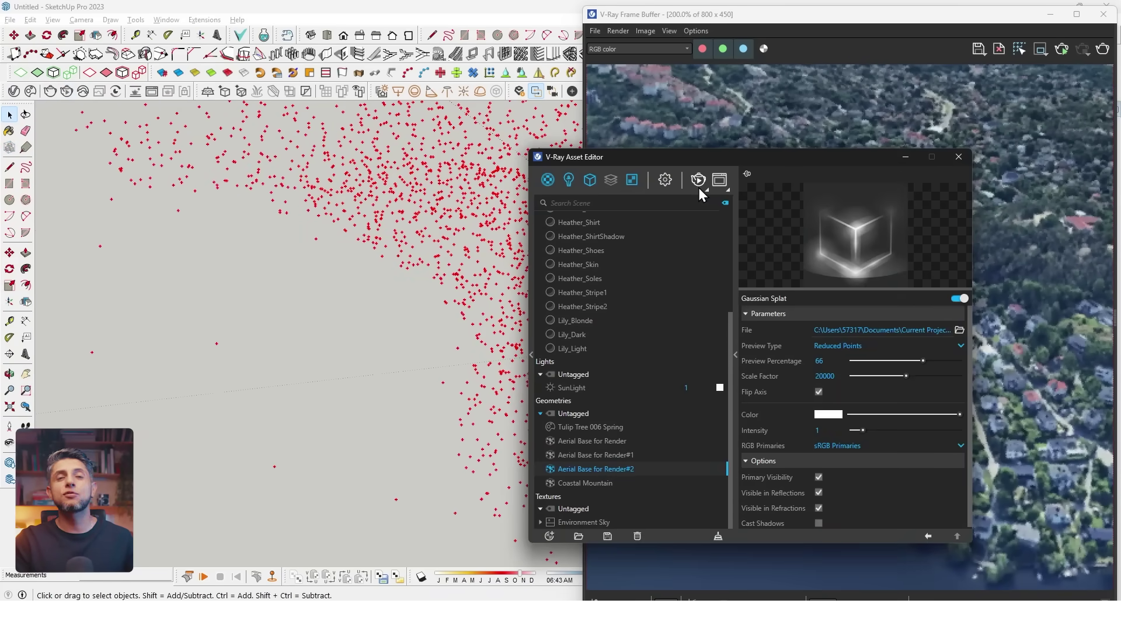
pyautogui.click(699, 181)
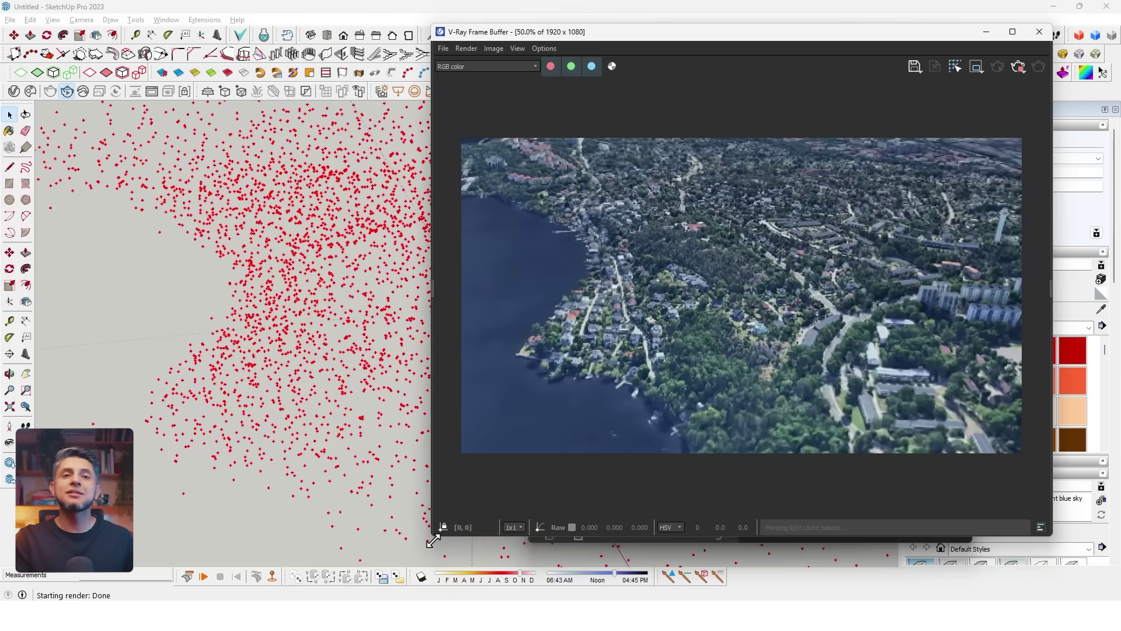
# Step: Zoom and orbit to a low aerial view over the lakeside houses as the render updates
pyautogui.scroll(-4, 303, 311)
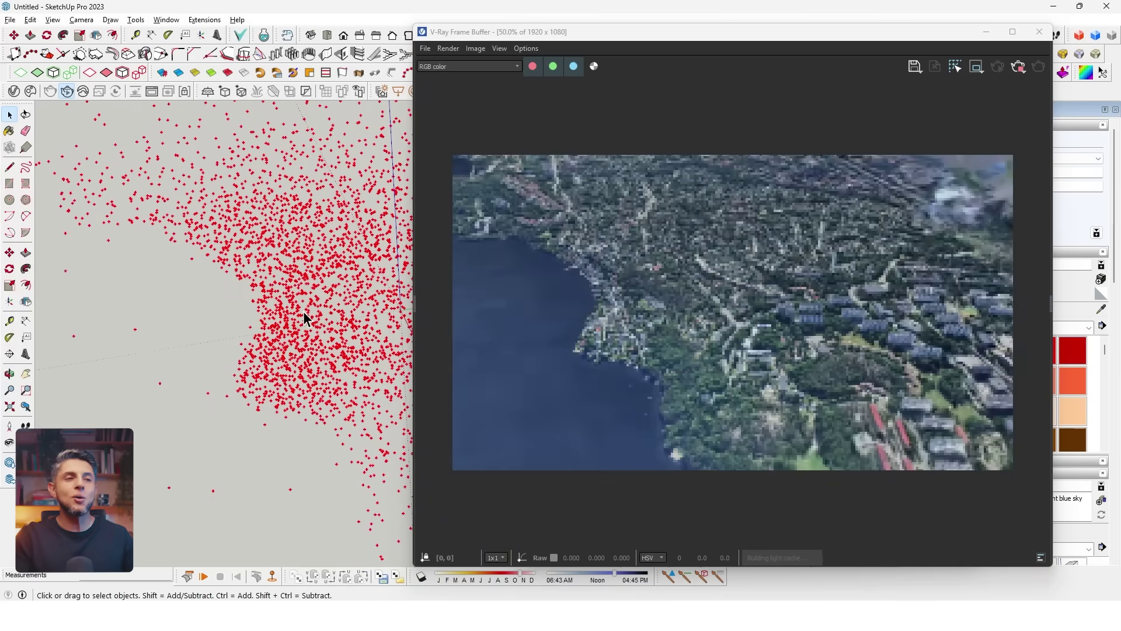
pyautogui.scroll(-5, 306, 310)
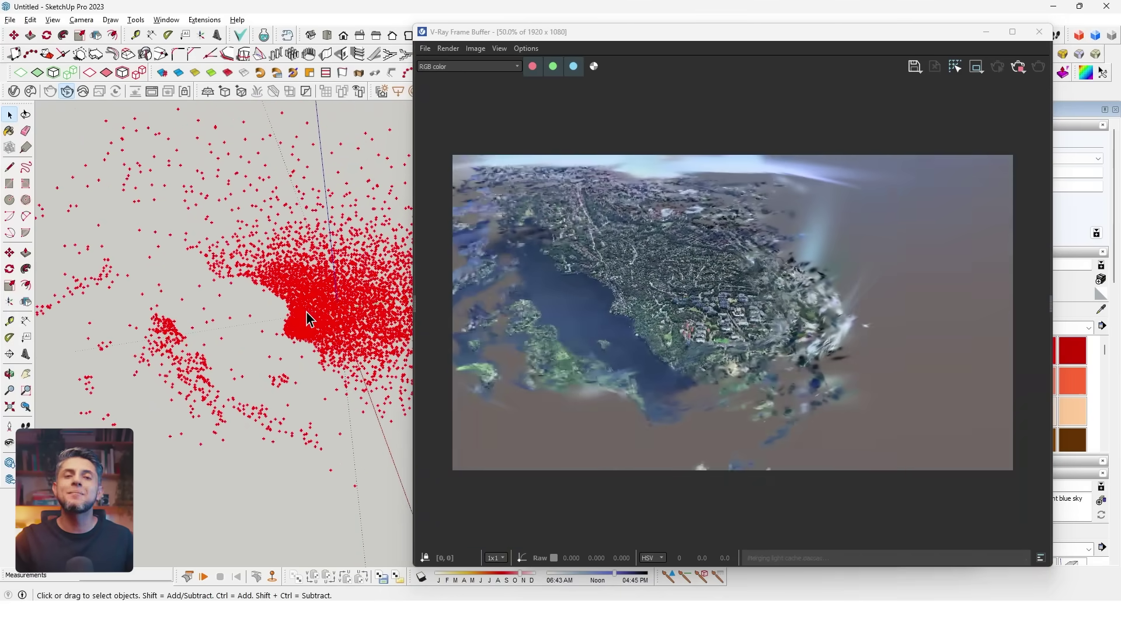
pyautogui.moveTo(308, 318)
pyautogui.mouseDown(button='middle')
pyautogui.moveTo(315, 226)
pyautogui.moveTo(318, 257)
pyautogui.moveTo(287, 325)
pyautogui.mouseUp(button='middle')
pyautogui.scroll(2, 313, 251)
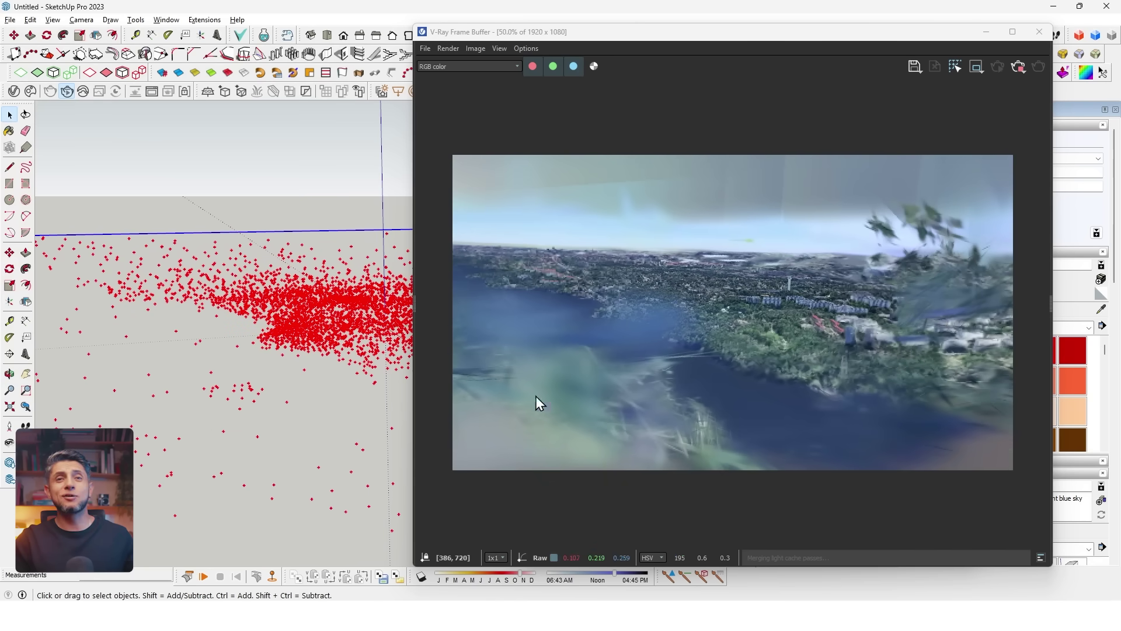
pyautogui.moveTo(216, 390)
pyautogui.mouseDown(button='middle')
pyautogui.moveTo(335, 359)
pyautogui.moveTo(321, 333)
pyautogui.moveTo(288, 341)
pyautogui.moveTo(253, 330)
pyautogui.moveTo(216, 301)
pyautogui.moveTo(281, 380)
pyautogui.moveTo(301, 388)
pyautogui.mouseUp(button='middle')
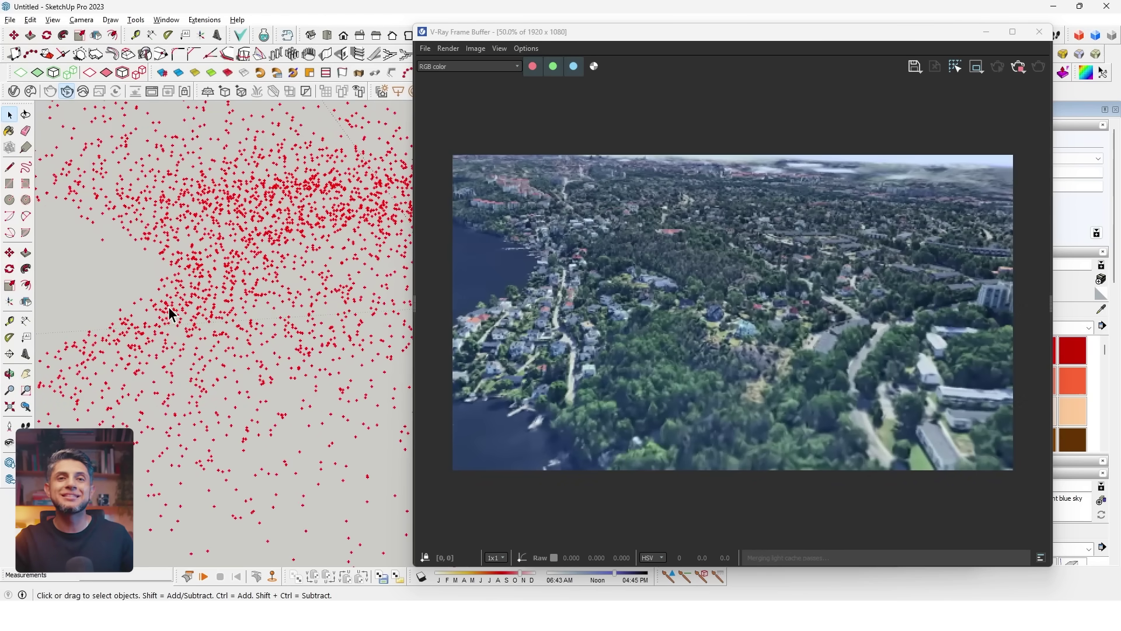
pyautogui.moveTo(168, 312)
pyautogui.mouseDown(button='middle')
pyautogui.moveTo(148, 283)
pyautogui.moveTo(253, 252)
pyautogui.mouseUp(button='middle')
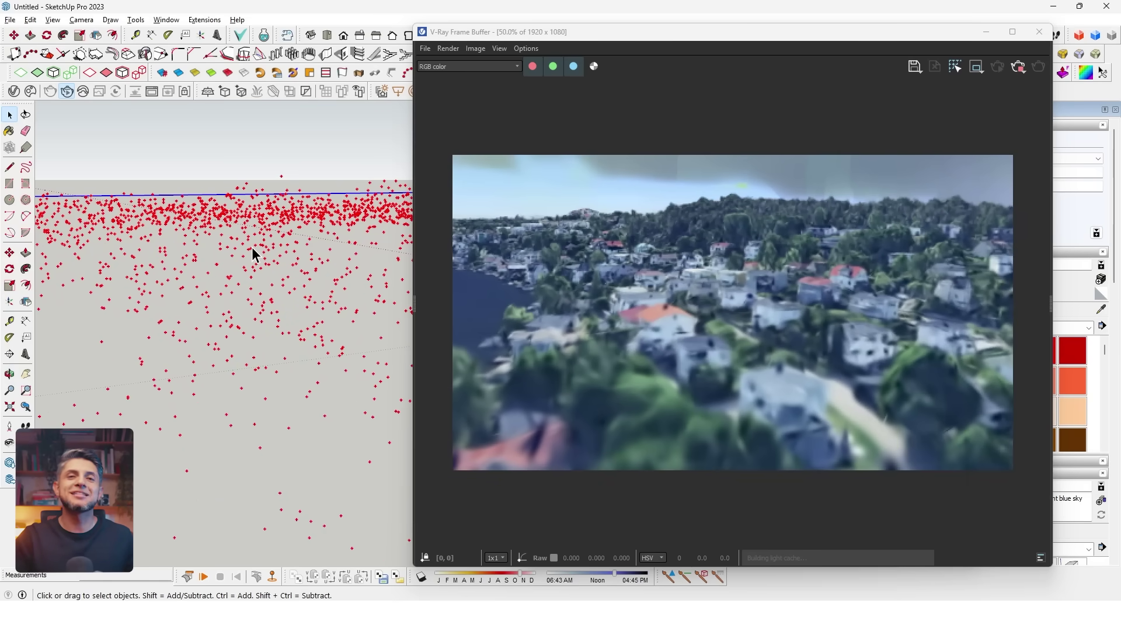
pyautogui.moveTo(253, 360)
pyautogui.mouseDown(button='middle')
pyautogui.moveTo(270, 345)
pyautogui.moveTo(256, 336)
pyautogui.moveTo(263, 318)
pyautogui.moveTo(283, 309)
pyautogui.mouseUp(button='middle')
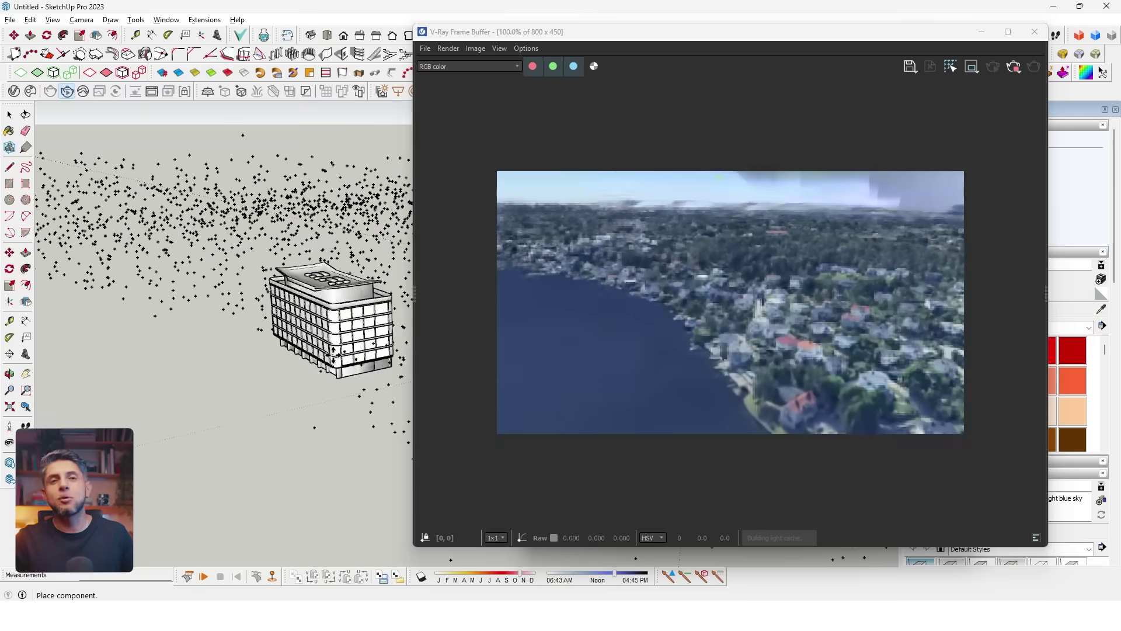
# Step: Scale the new building down and move it to its spot in the splat city
pyautogui.moveTo(275, 356); pyautogui.dragTo(316, 419, button='middle')
pyautogui.click(337, 344)
pyautogui.press('s')
pyautogui.click(350, 350)
pyautogui.press('m')
pyautogui.click(316, 419)
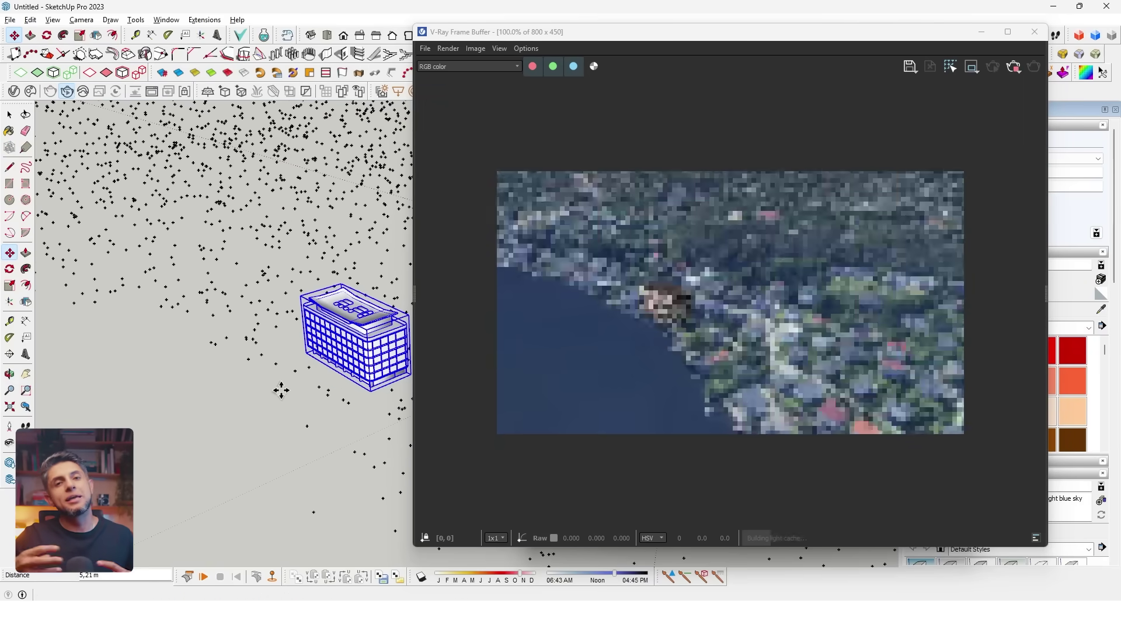
pyautogui.click(377, 354)
pyautogui.press('space')
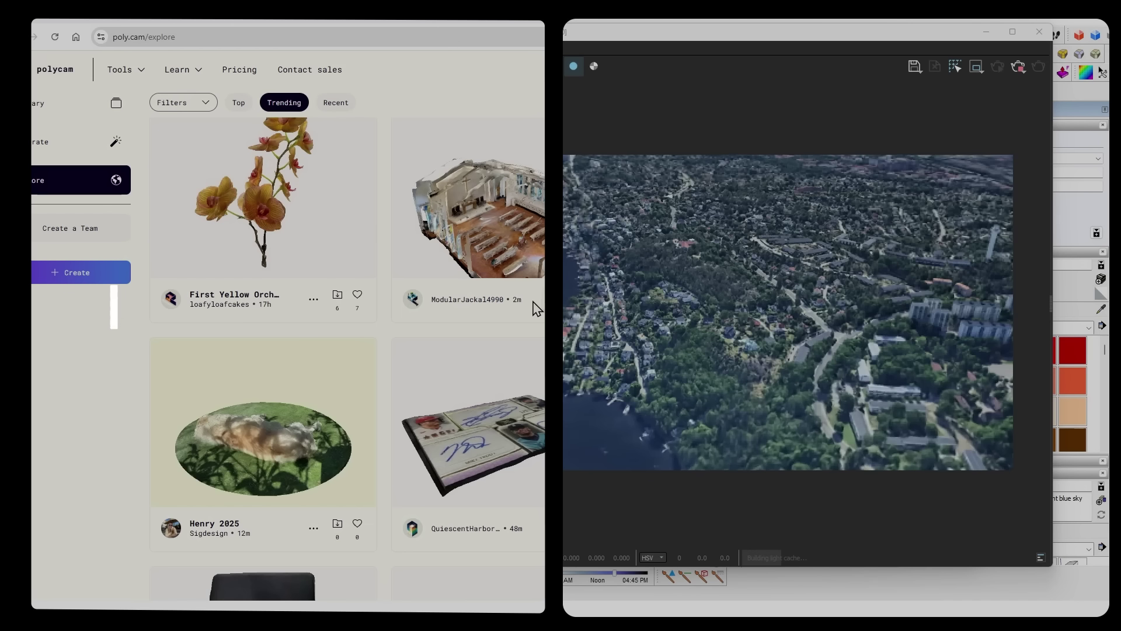
# Step: Filter the Polycam explore feed to show only Splat captures
pyautogui.click(199, 102)
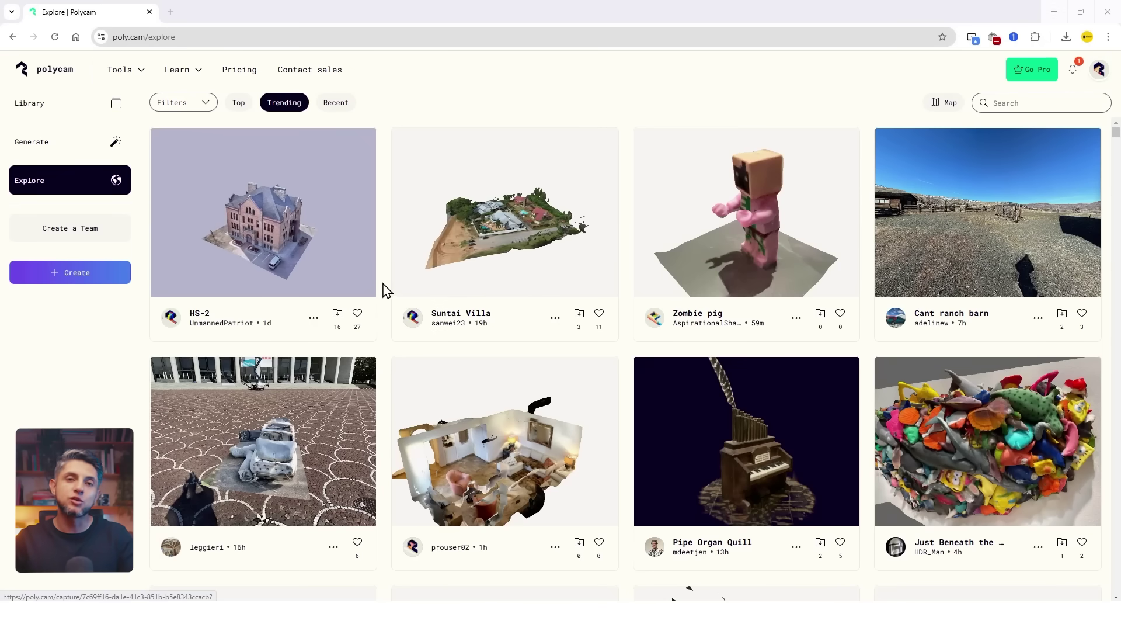
pyautogui.scroll(-2, 375, 296)
pyautogui.scroll(2, 375, 296)
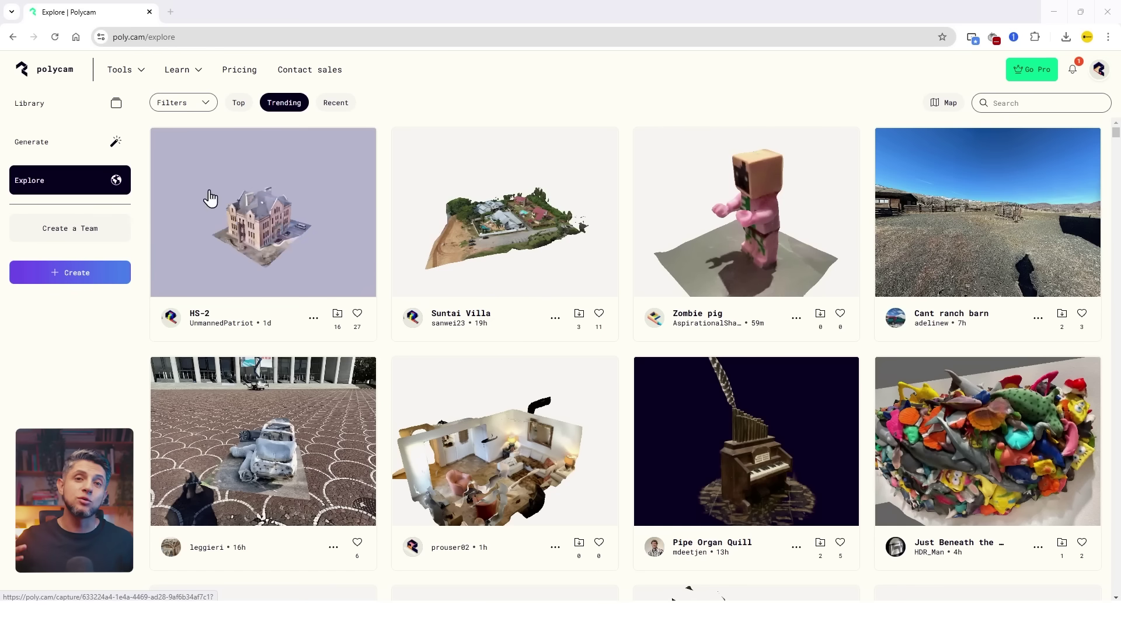
pyautogui.click(183, 104)
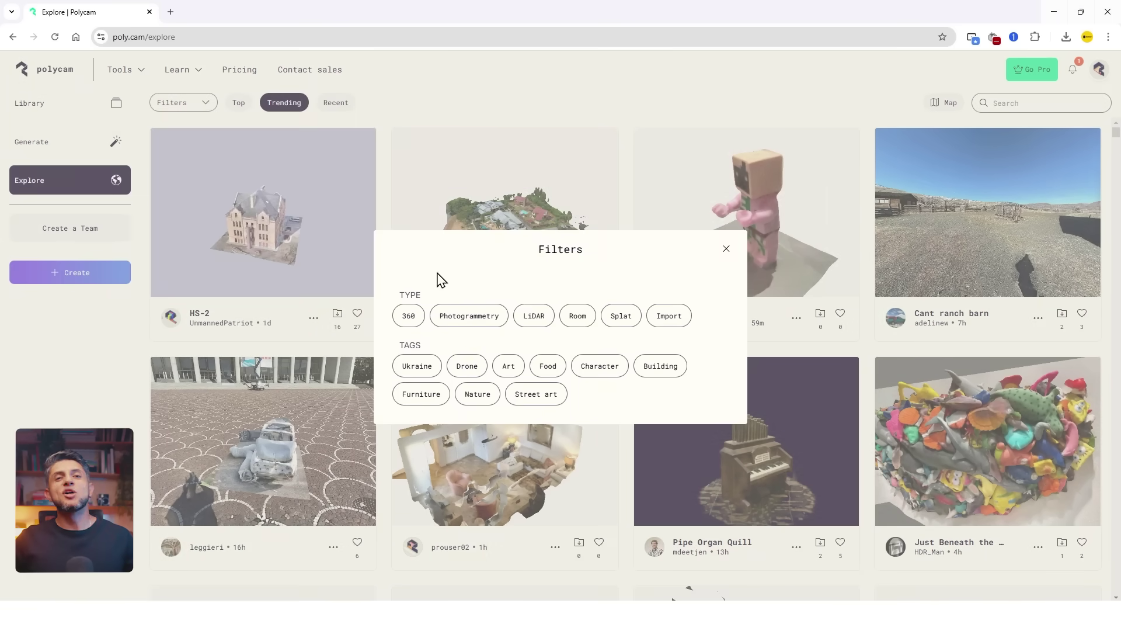
pyautogui.click(622, 316)
pyautogui.click(630, 425)
# Step: Scroll the filtered feed and open the block_YS_637 city splat capture
pyautogui.scroll(-10, 383, 304)
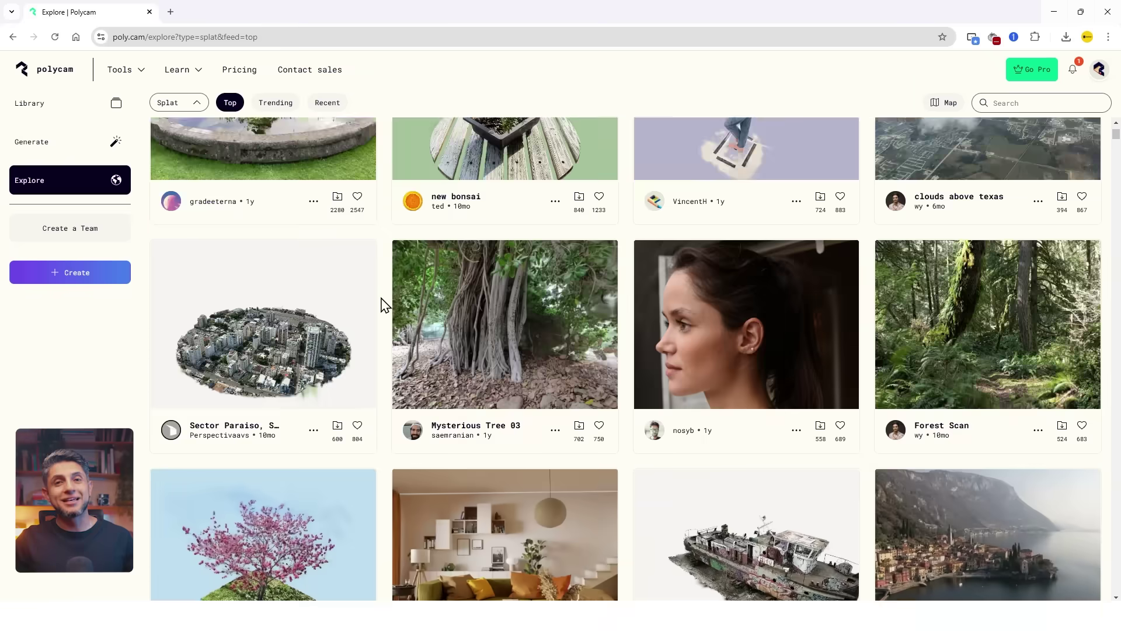
pyautogui.scroll(-15, 383, 304)
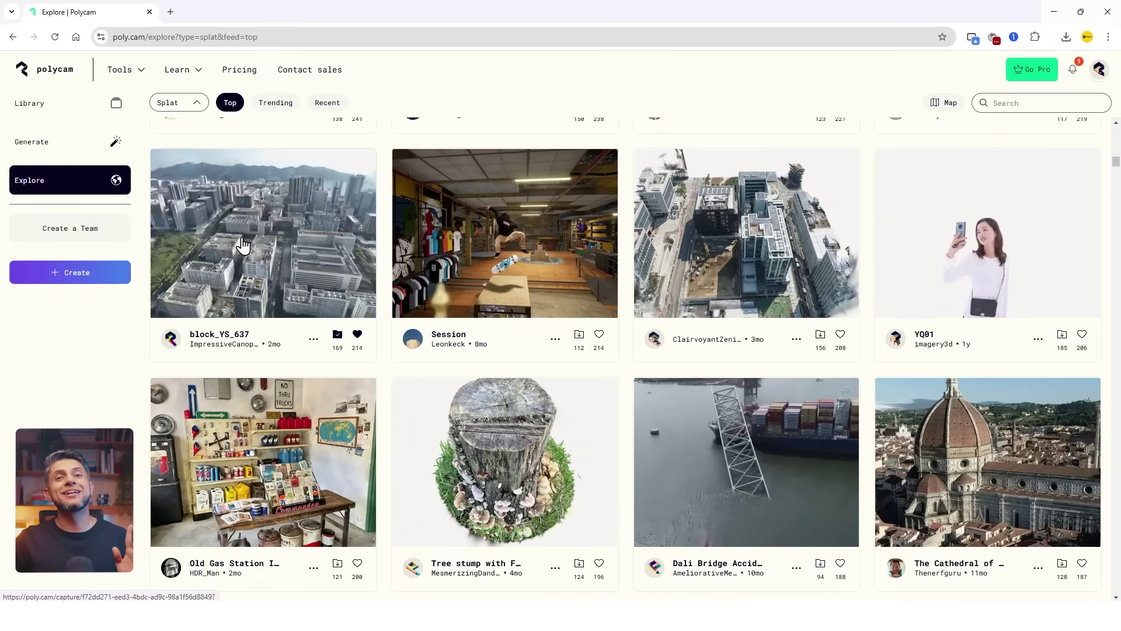
pyautogui.click(244, 246)
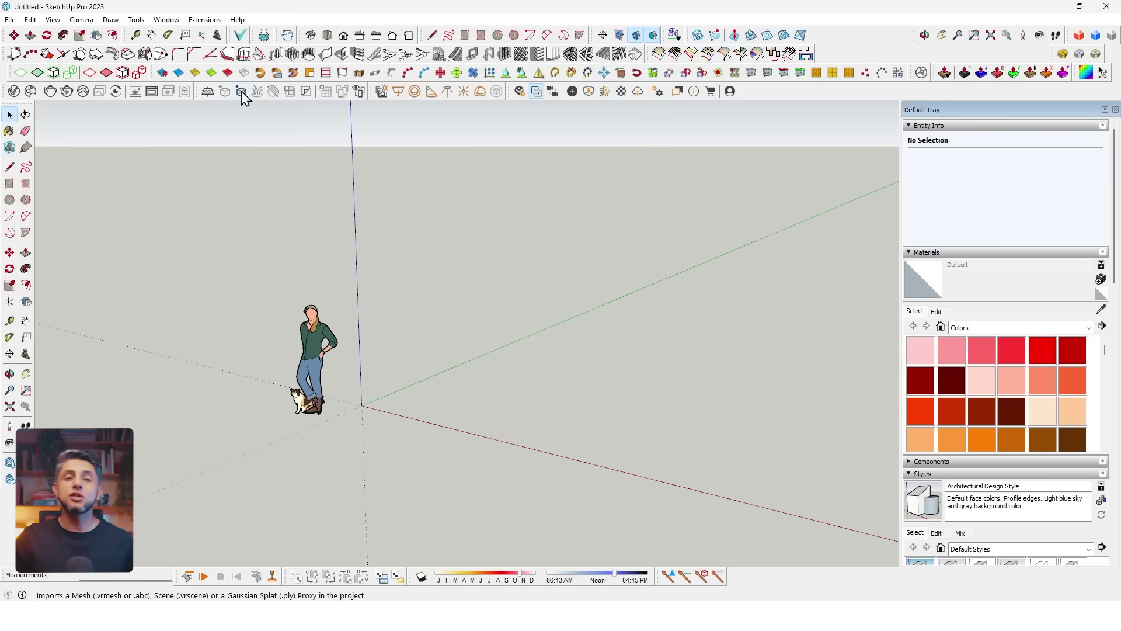
# Step: Import City Blocks.ply as a V-Ray proxy and place it at the origin
pyautogui.click(242, 92)
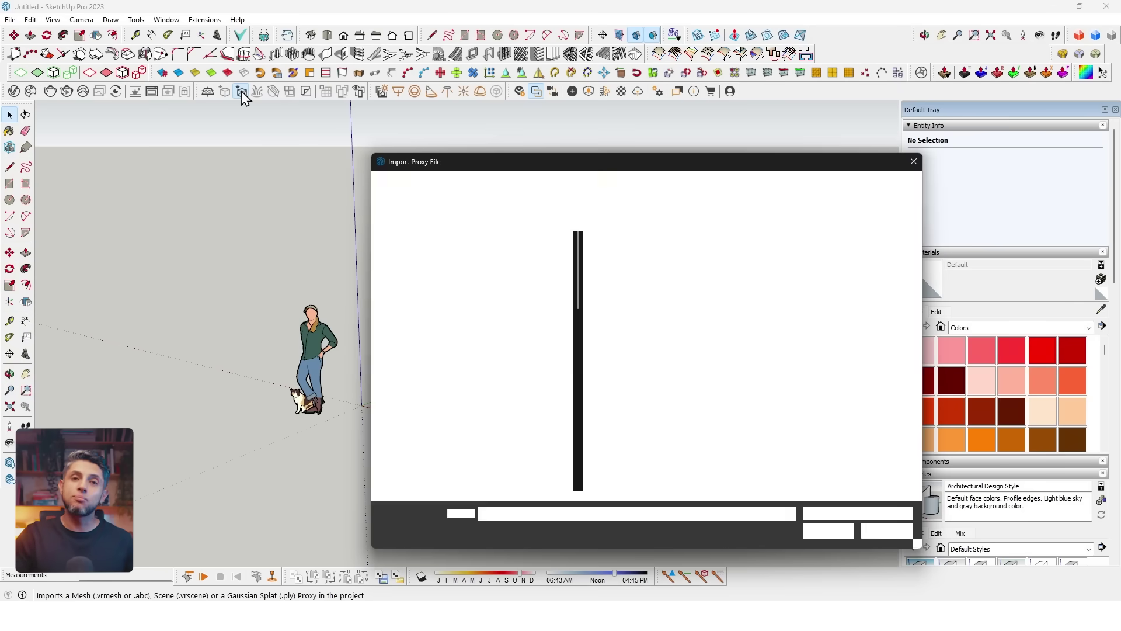
pyautogui.scroll(-5, 514, 358)
pyautogui.click(510, 331)
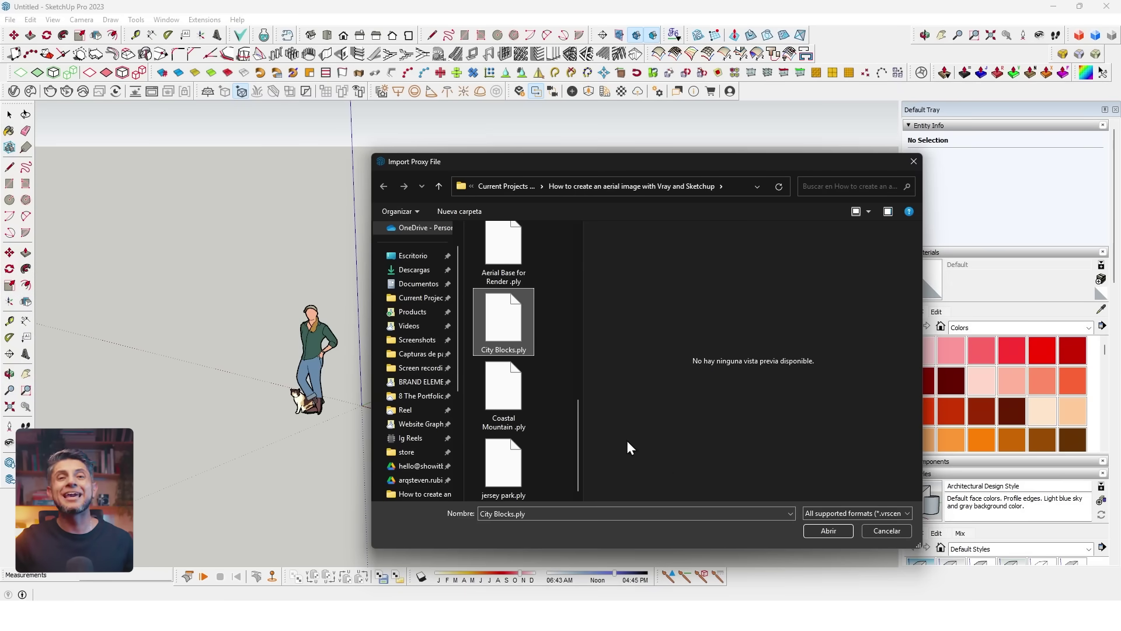
pyautogui.click(829, 530)
pyautogui.click(360, 407)
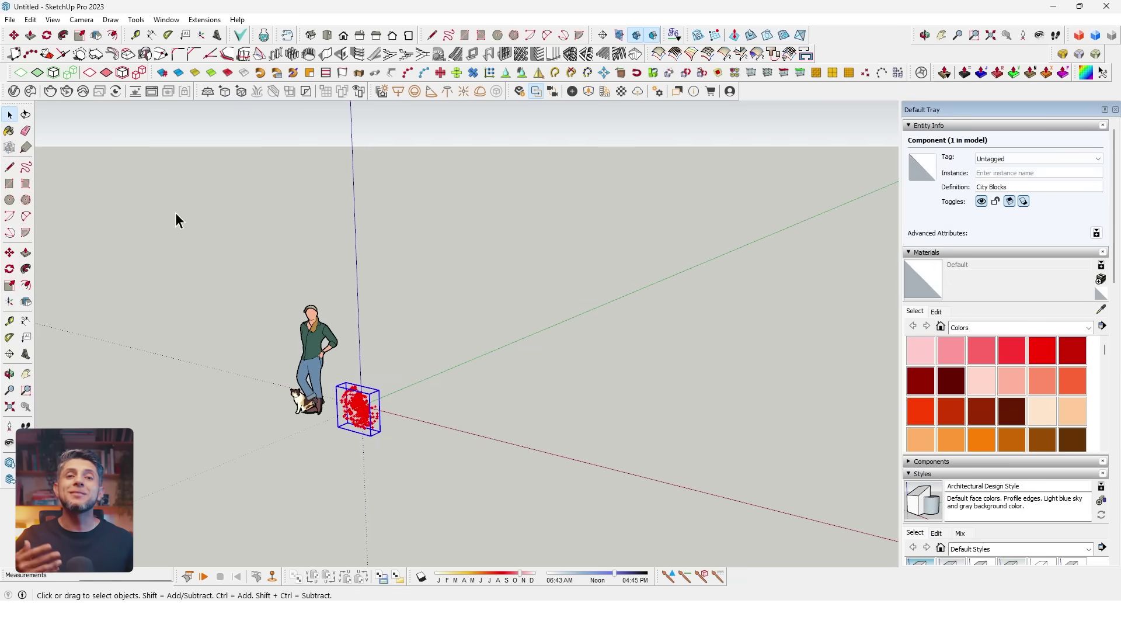
# Step: Set the City Blocks splat's Scale Factor to 20000 in the Asset Editor
pyautogui.click(14, 91)
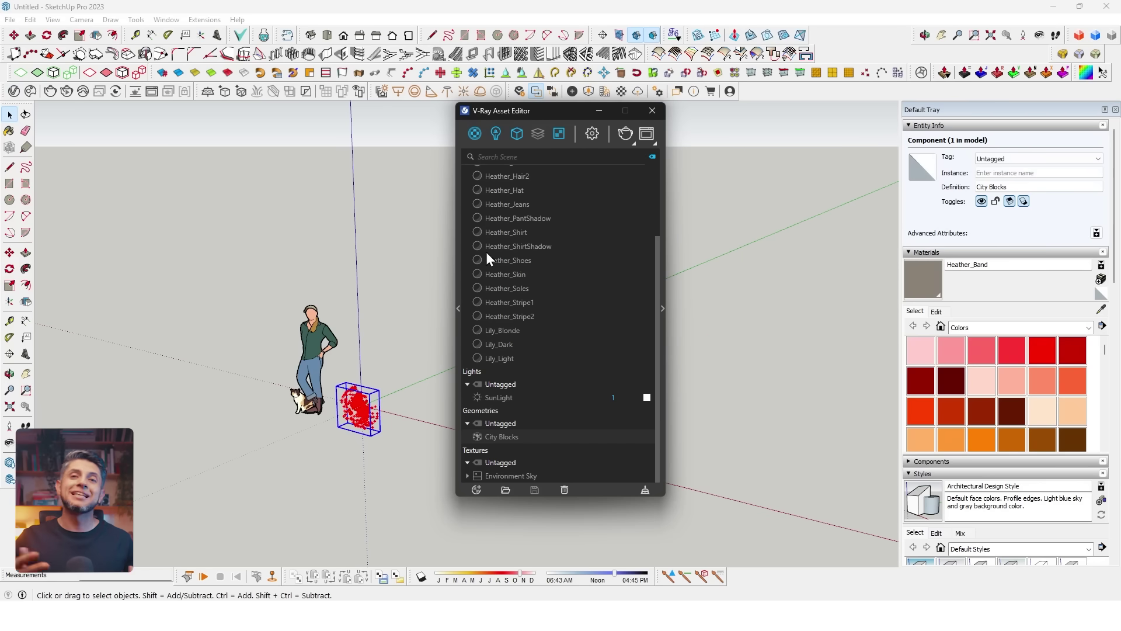
pyautogui.click(501, 437)
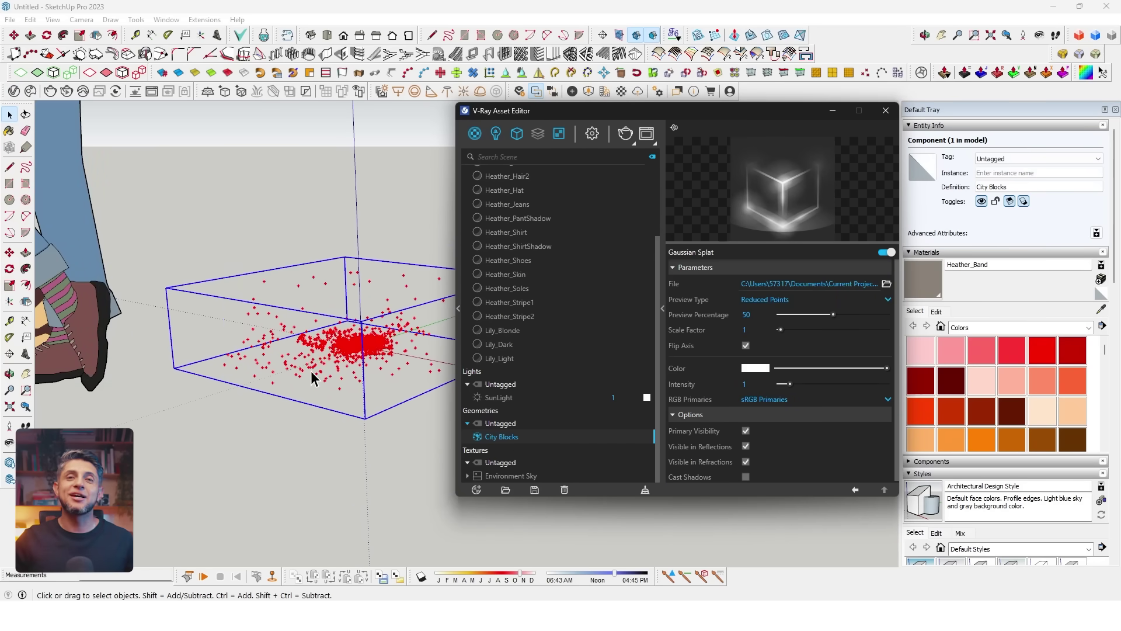
pyautogui.scroll(-5, 260, 375)
pyautogui.click(753, 329)
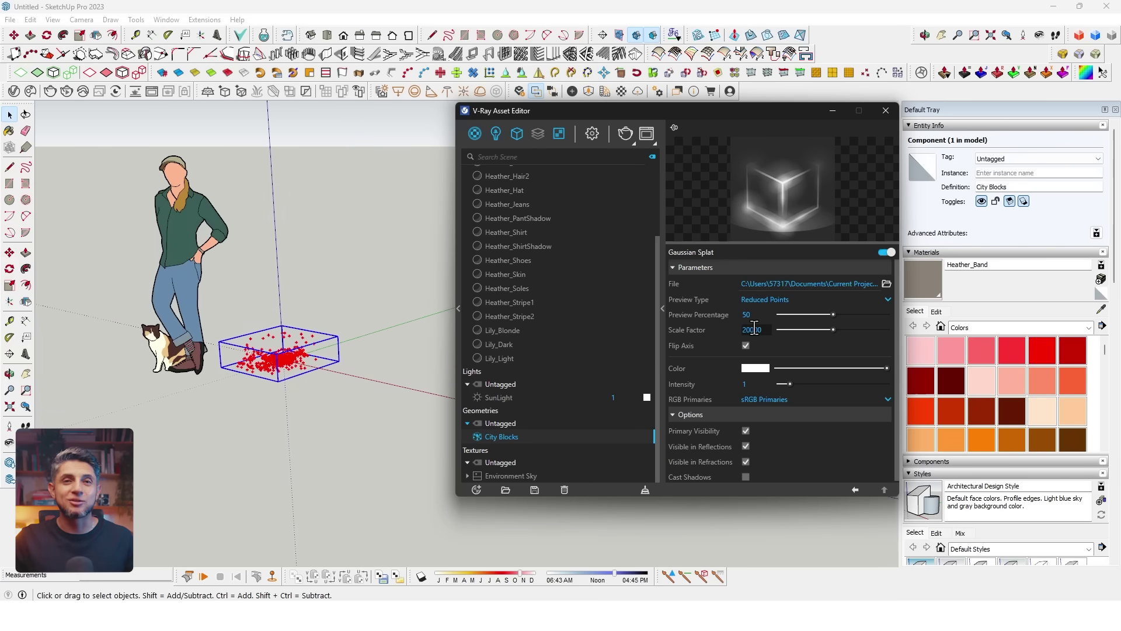
pyautogui.press('Return')
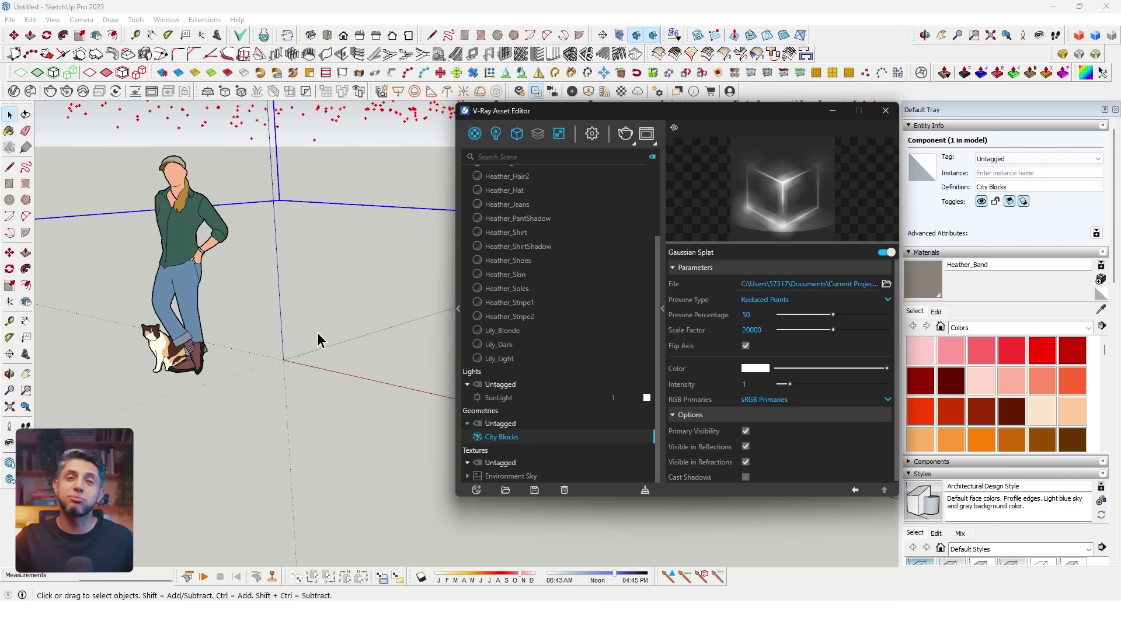
pyautogui.scroll(-5, 316, 339)
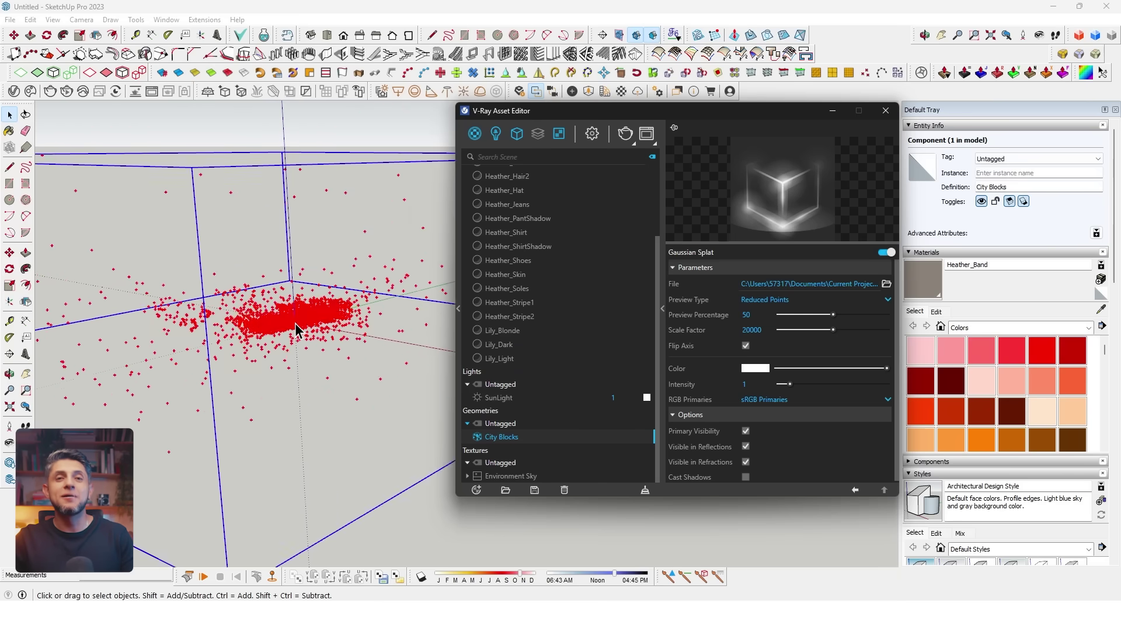
pyautogui.scroll(6, 302, 318)
pyautogui.scroll(3, 302, 319)
pyautogui.click(885, 111)
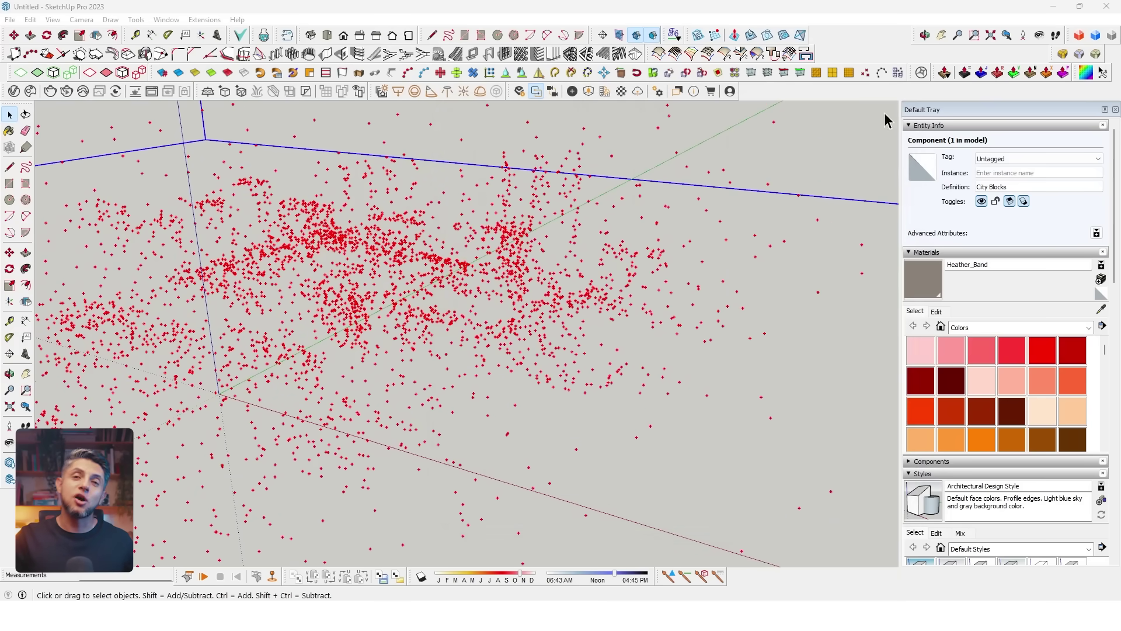
# Step: Search Chaos Cosmos for 'building' and import Building Skyscraper 121-01
pyautogui.click(30, 91)
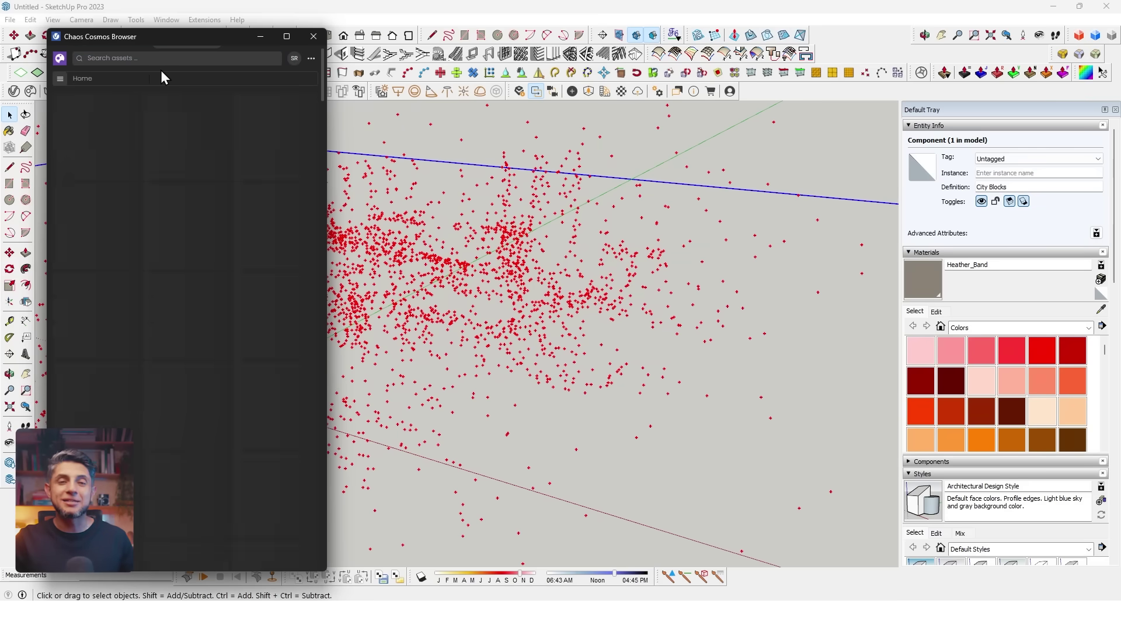
pyautogui.click(125, 59)
pyautogui.click(113, 75)
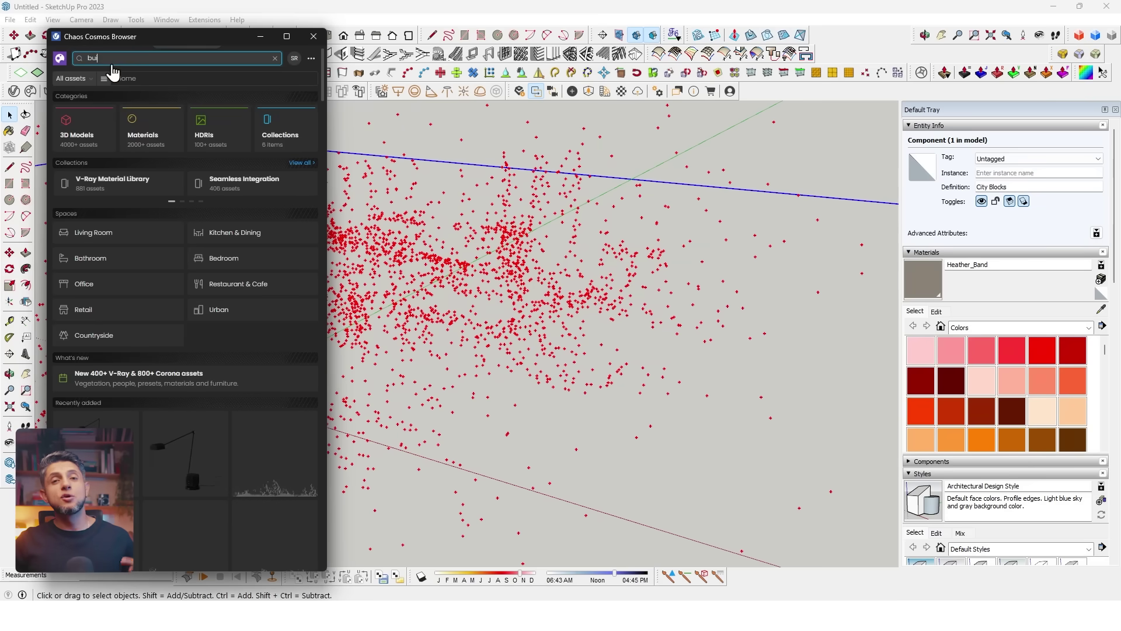
pyautogui.click(270, 240)
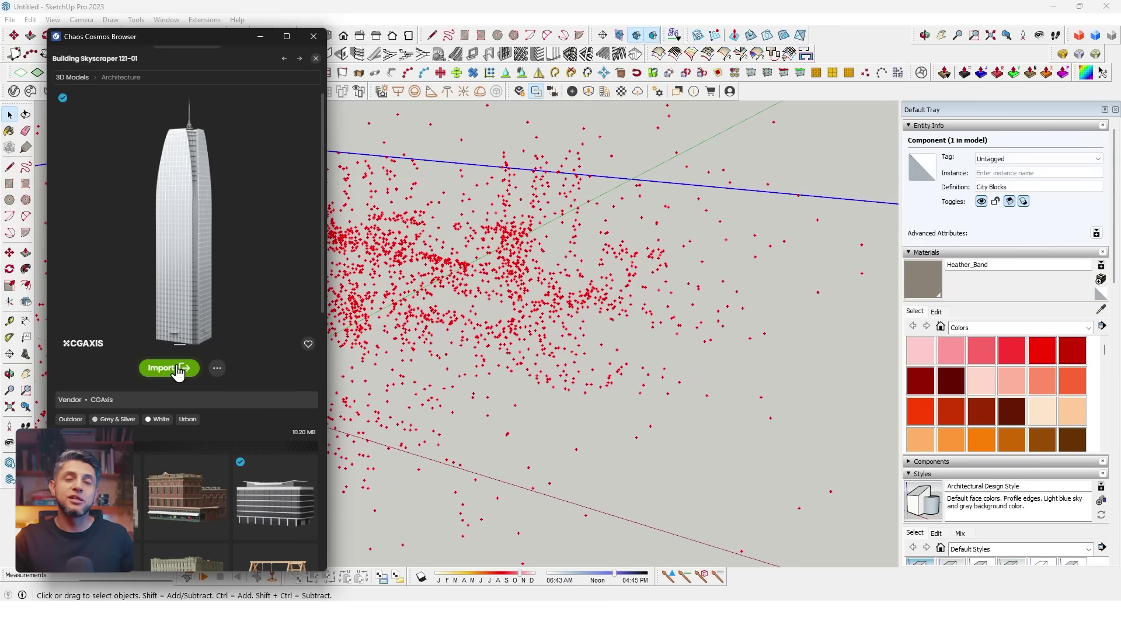
pyautogui.click(178, 372)
# Step: Place one skyscraper copy among the City Blocks splat points
pyautogui.moveTo(332, 370); pyautogui.dragTo(358, 458, button='middle')
pyautogui.scroll(3, 408, 359)
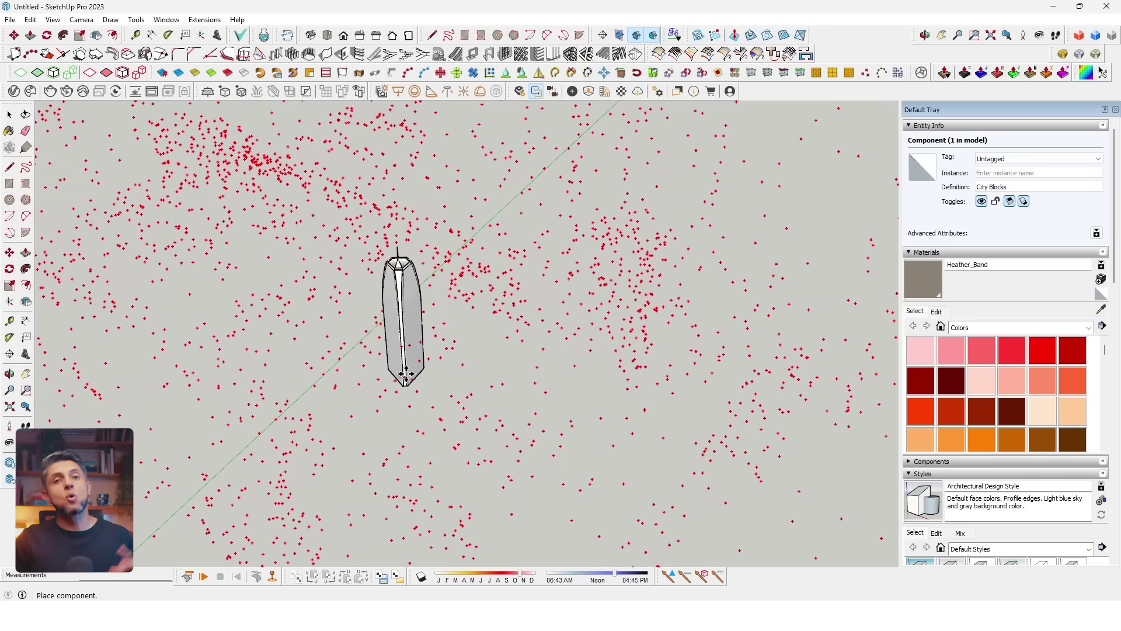
pyautogui.click(411, 393)
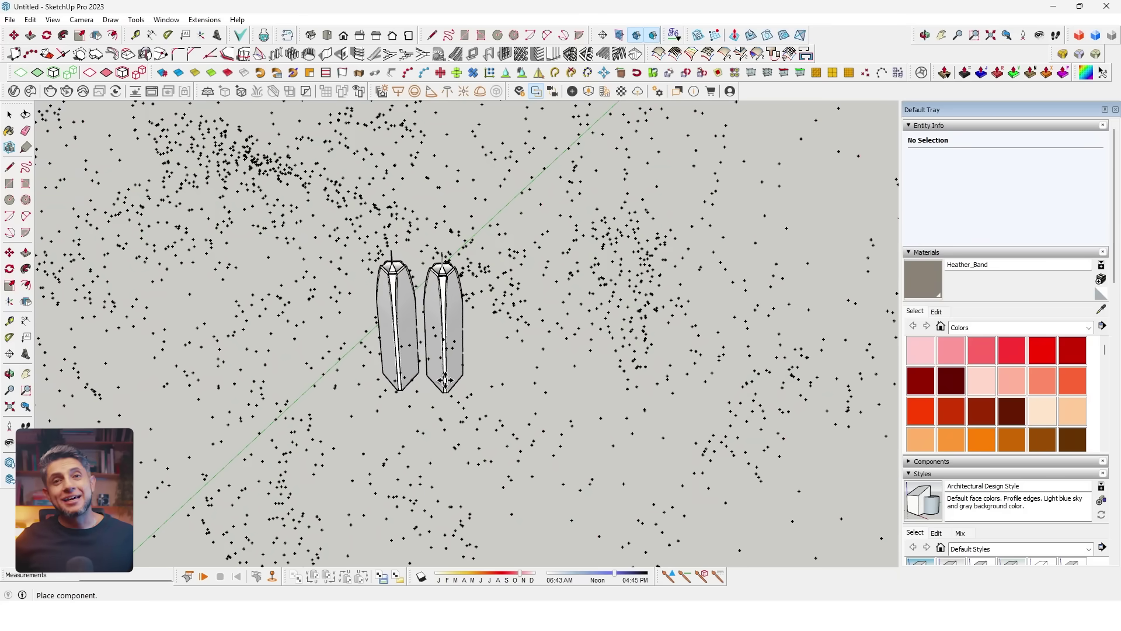
pyautogui.press('space')
pyautogui.scroll(-5, 446, 380)
# Step: Start a V-Ray Interactive render and resize the Frame Buffer beside the model
pyautogui.click(13, 92)
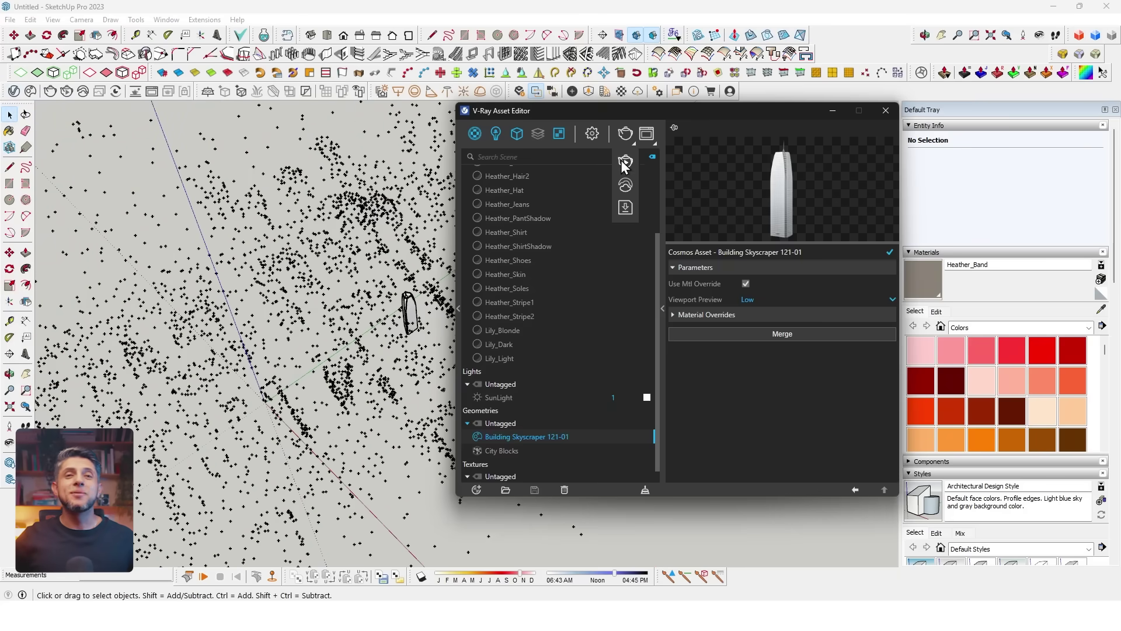
pyautogui.click(623, 163)
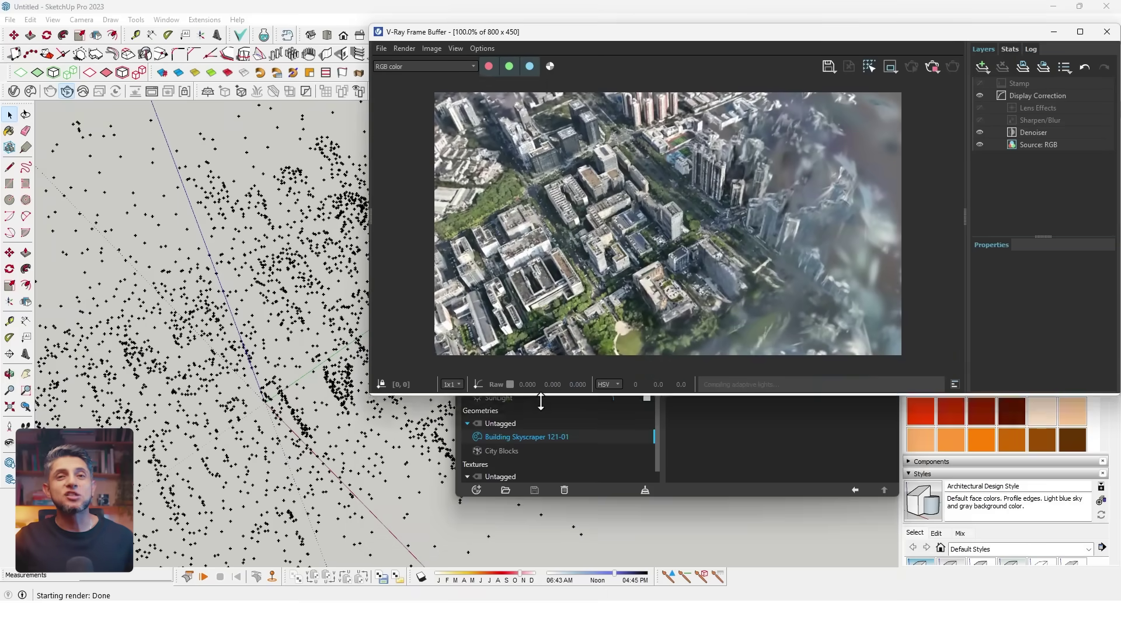
pyautogui.moveTo(540, 400); pyautogui.dragTo(541, 561)
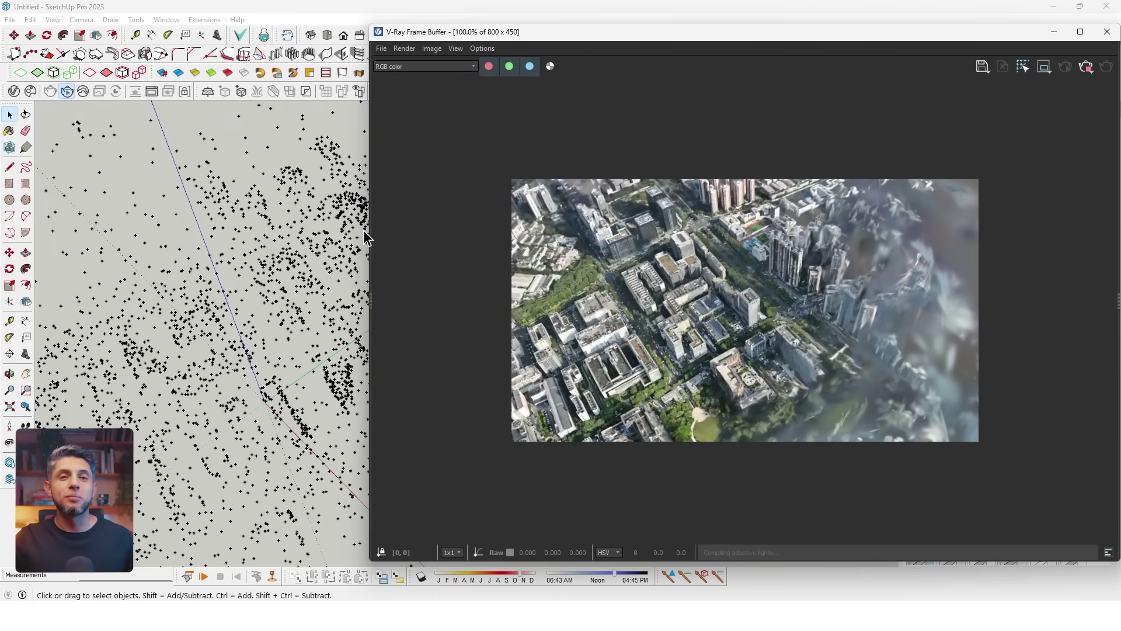
pyautogui.moveTo(367, 239); pyautogui.dragTo(570, 239)
pyautogui.scroll(5, 406, 316)
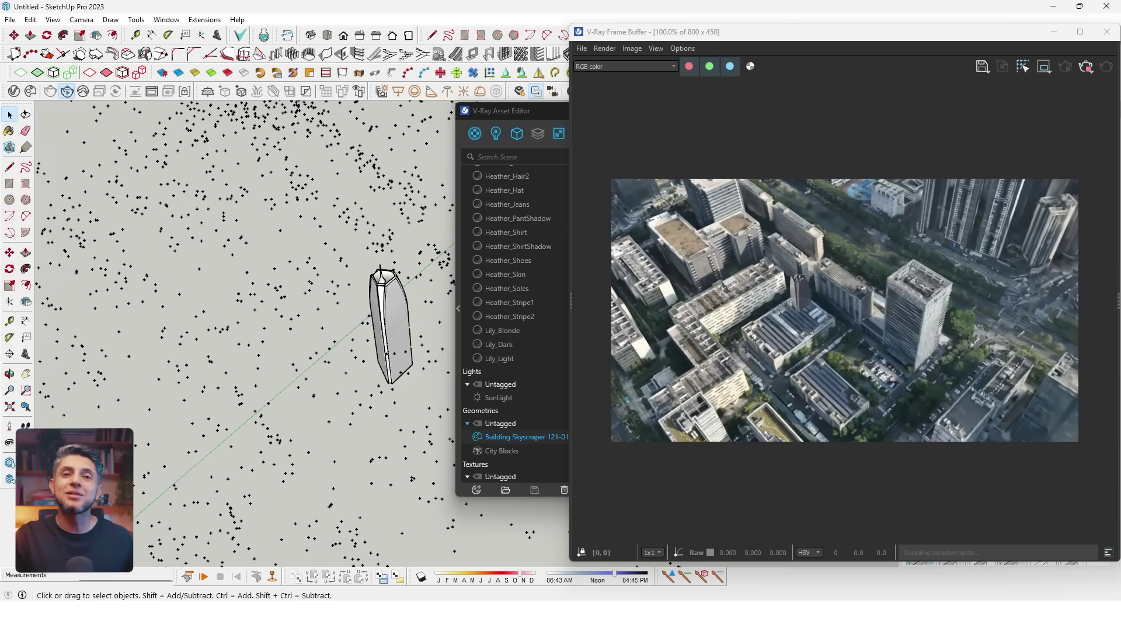
# Step: Move the skyscraper so it stands among the splat buildings in the render
pyautogui.click(406, 312)
pyautogui.press('m')
pyautogui.click(403, 318)
pyautogui.scroll(3, 263, 295)
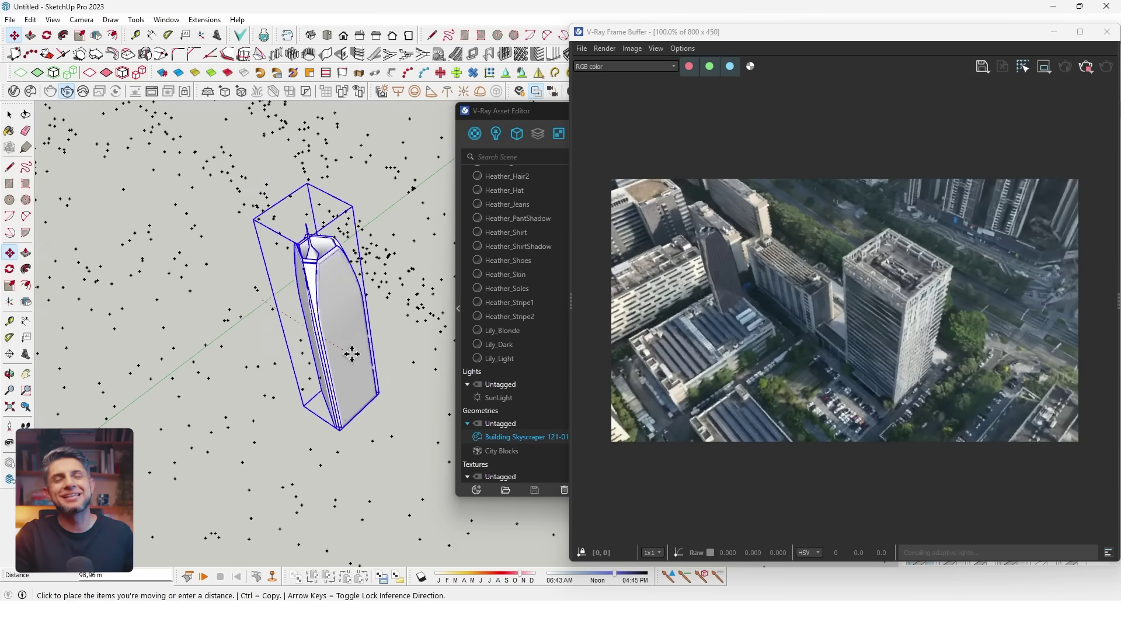
pyautogui.moveTo(352, 354); pyautogui.dragTo(280, 292, button='middle')
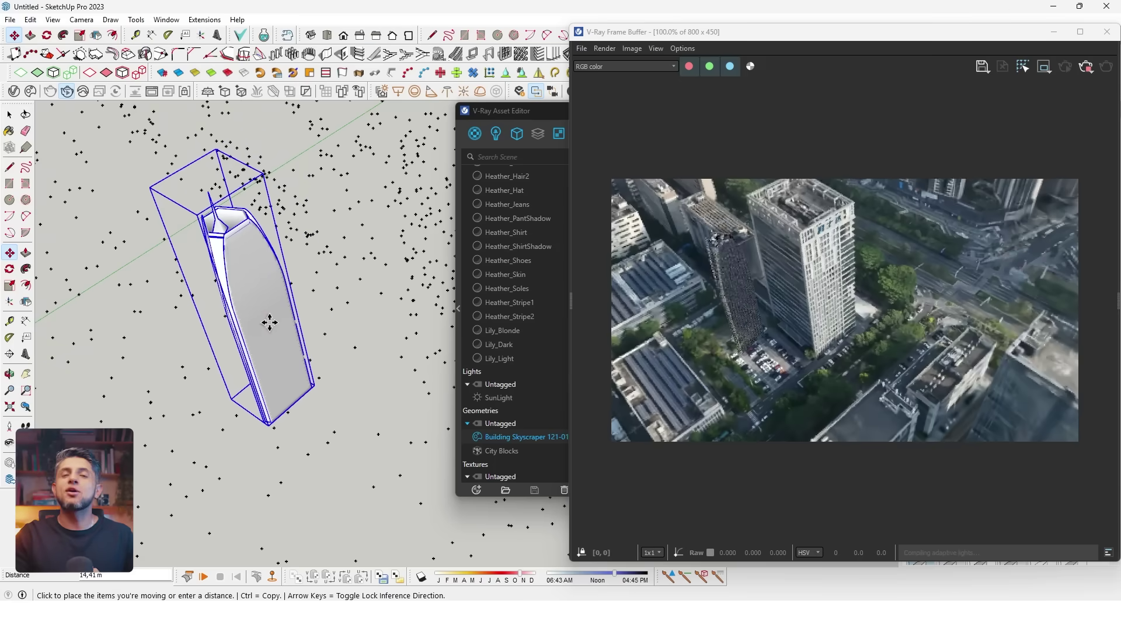
pyautogui.scroll(-3, 270, 322)
pyautogui.press('s')
pyautogui.press('m')
pyautogui.scroll(3, 292, 370)
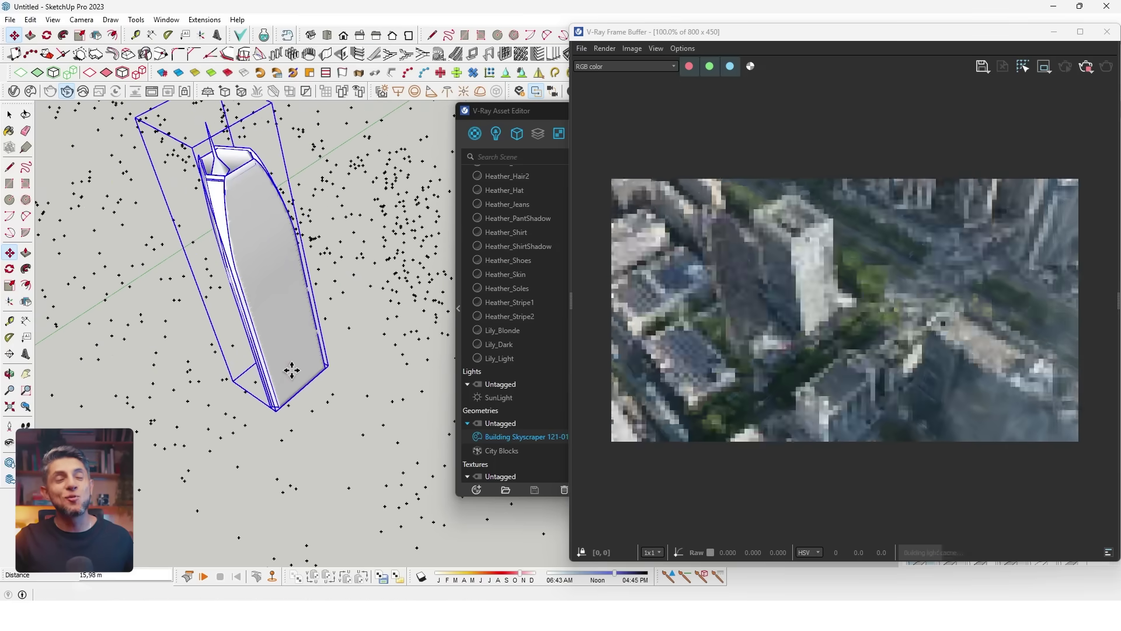
pyautogui.scroll(3, 298, 368)
pyautogui.scroll(2, 315, 374)
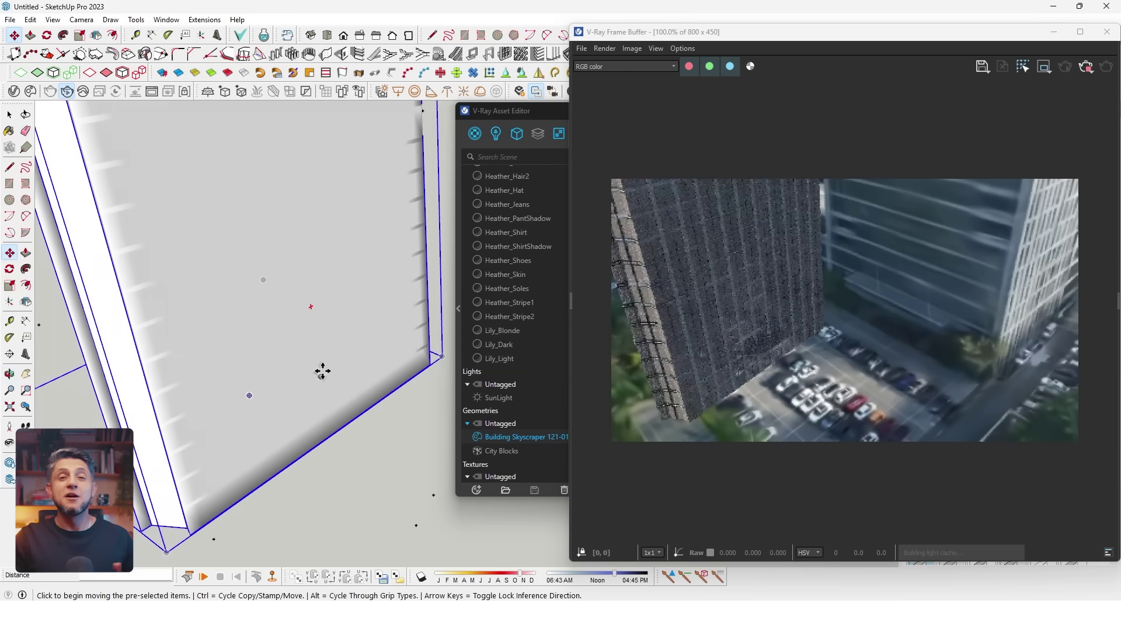
pyautogui.scroll(-2, 358, 243)
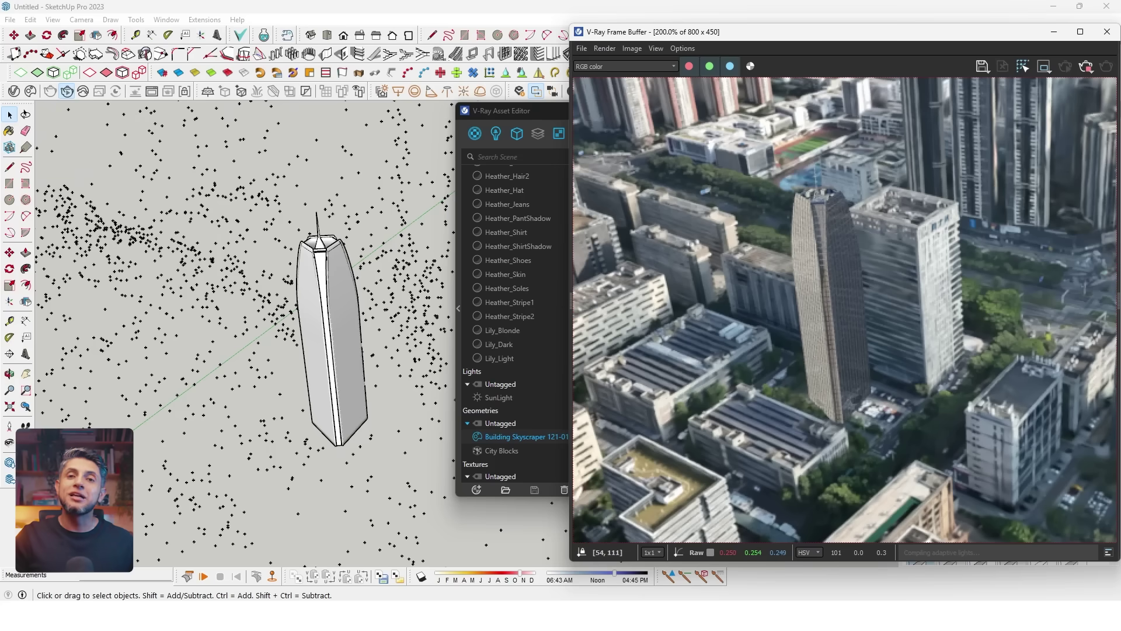
# Step: Give the SunLight a custom orientation of 27.2° vertical and 65.1° horizontal
pyautogui.click(508, 114)
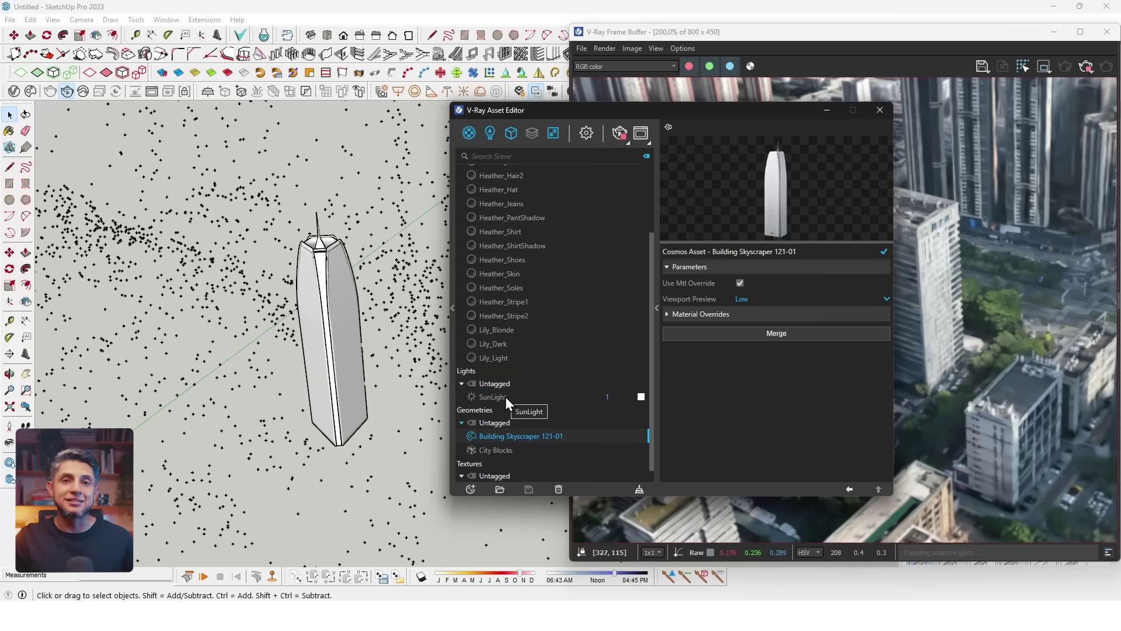
pyautogui.click(494, 133)
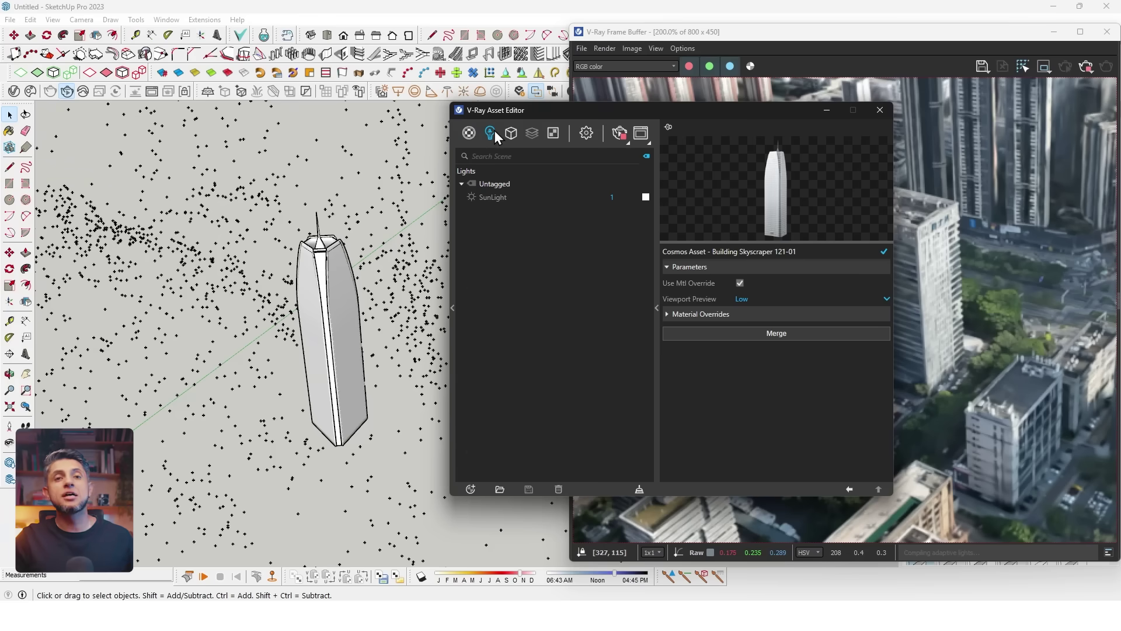
pyautogui.click(506, 197)
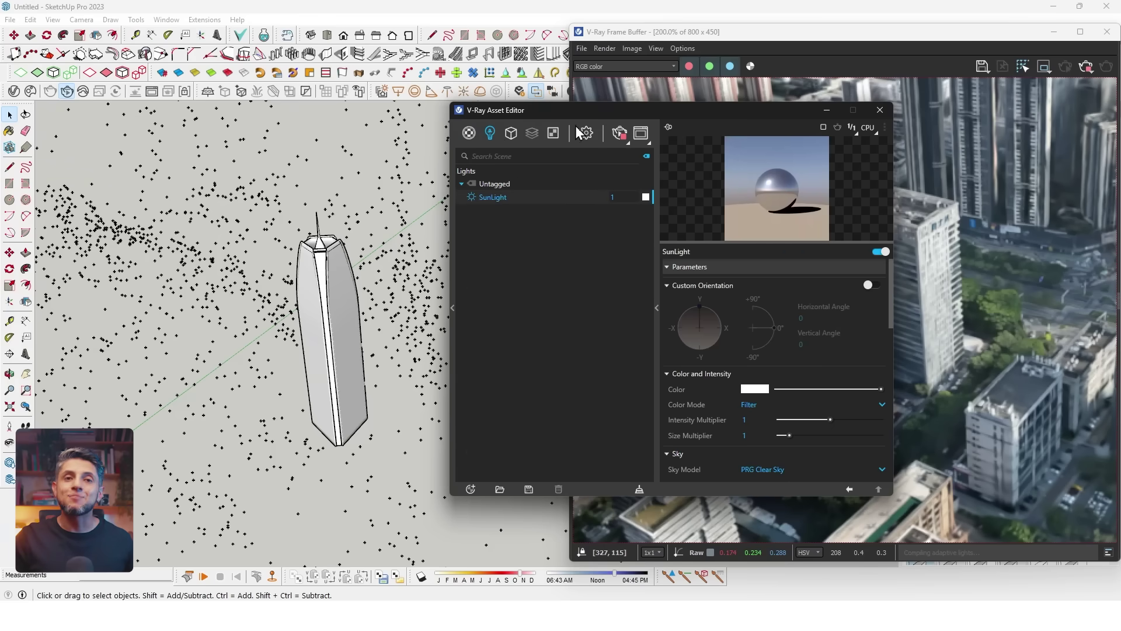
pyautogui.moveTo(614, 111); pyautogui.dragTo(346, 94)
pyautogui.click(603, 266)
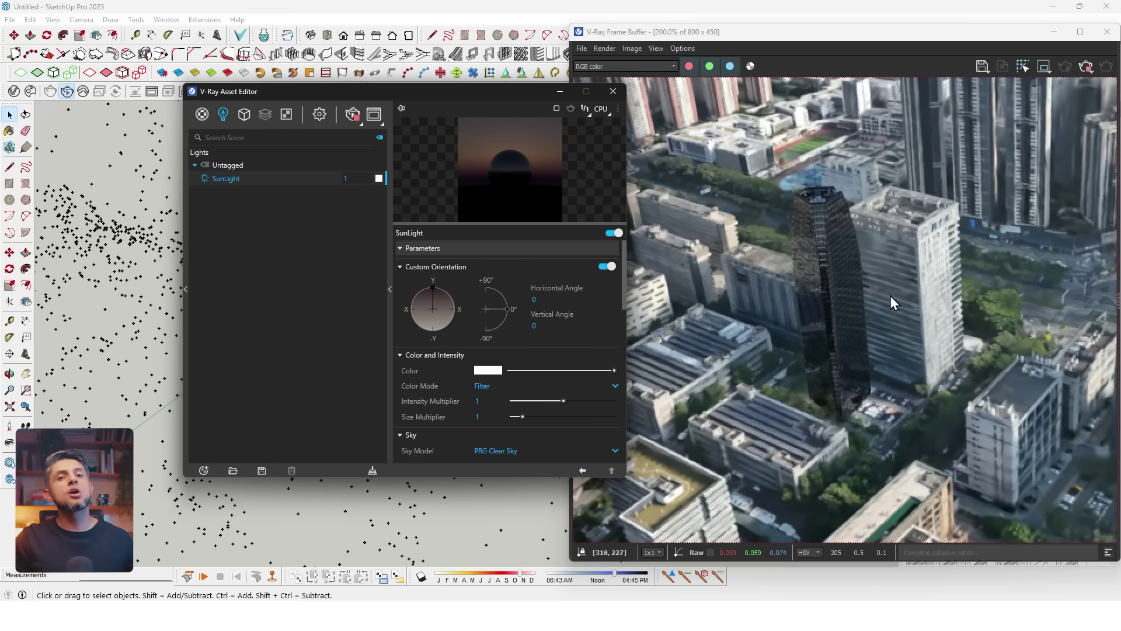
pyautogui.moveTo(507, 308); pyautogui.dragTo(505, 300)
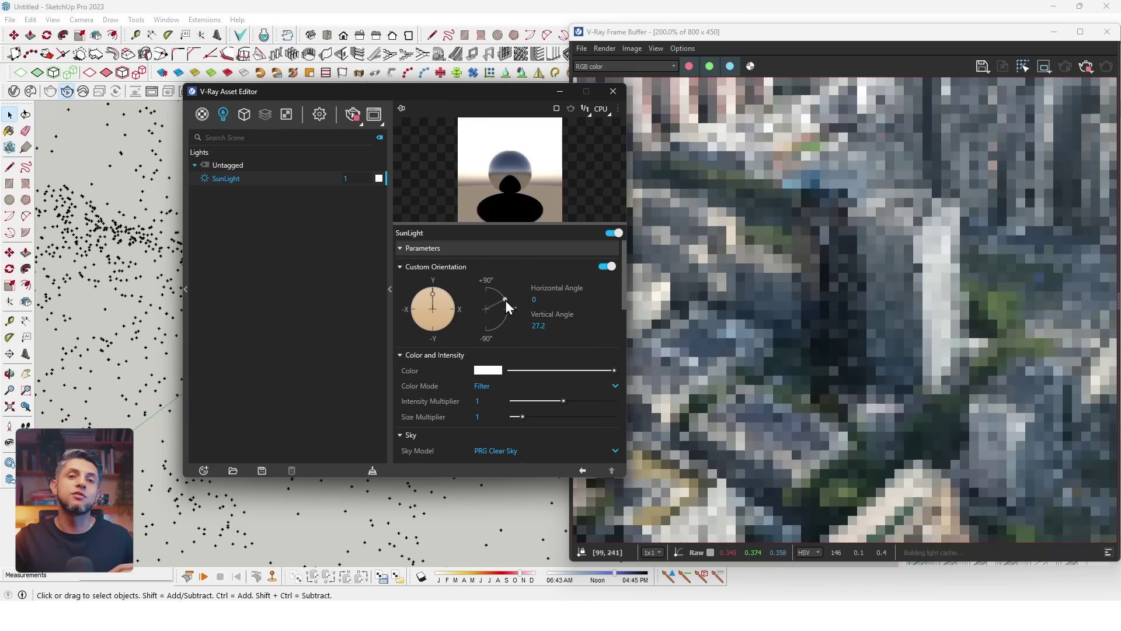
pyautogui.moveTo(433, 287); pyautogui.dragTo(451, 302)
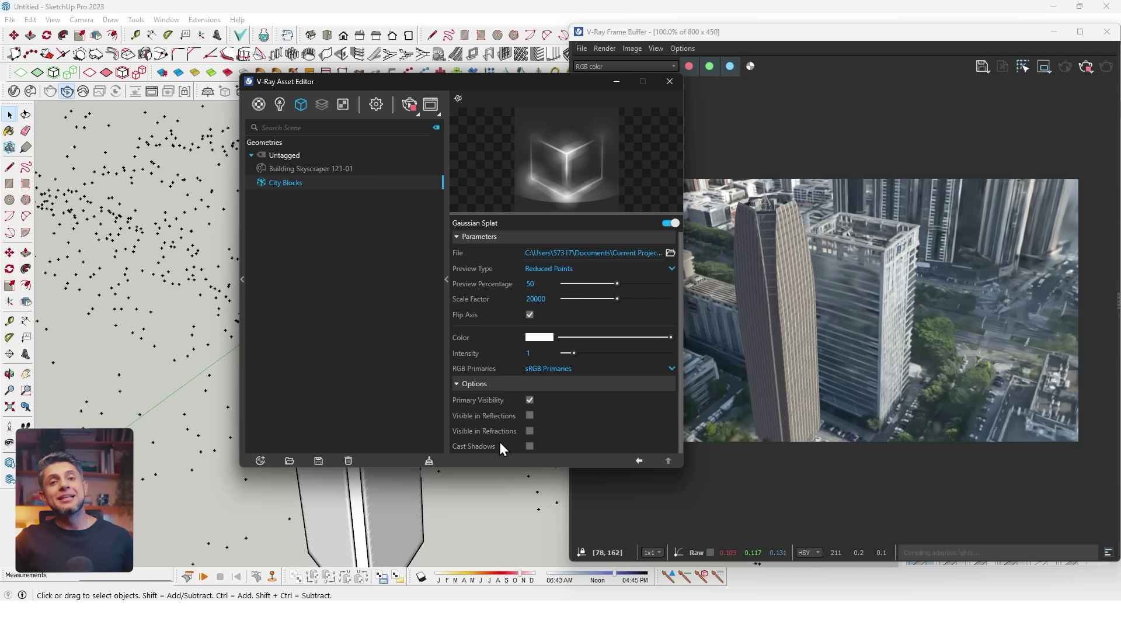
# Step: Make the City Blocks splat visible in reflections and refractions, and let it cast shadows
pyautogui.click(530, 415)
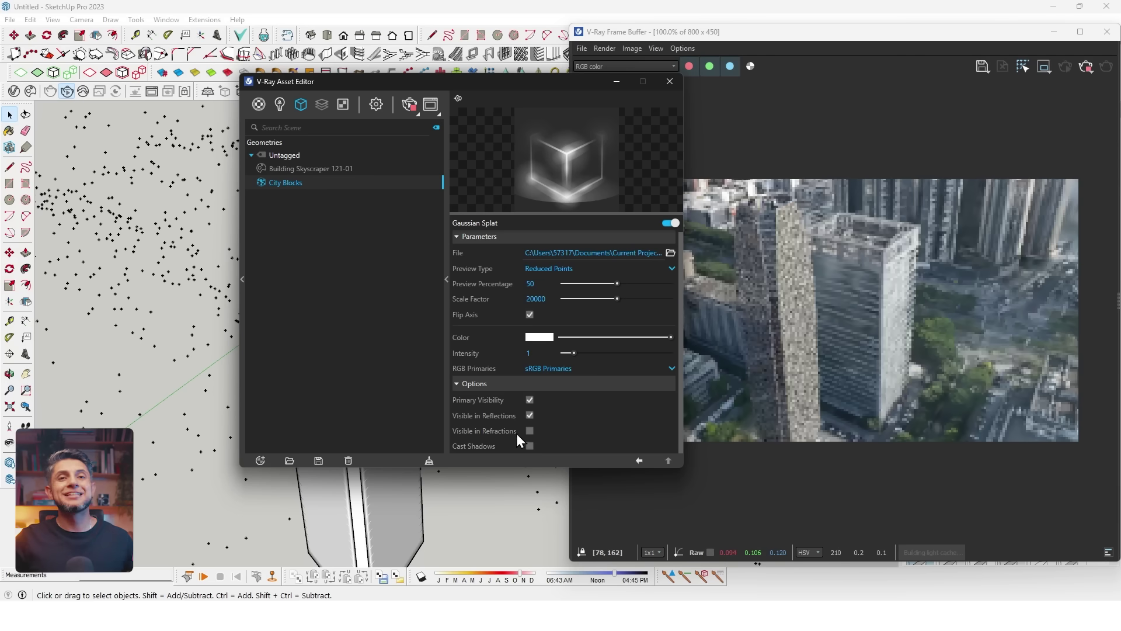
pyautogui.click(529, 430)
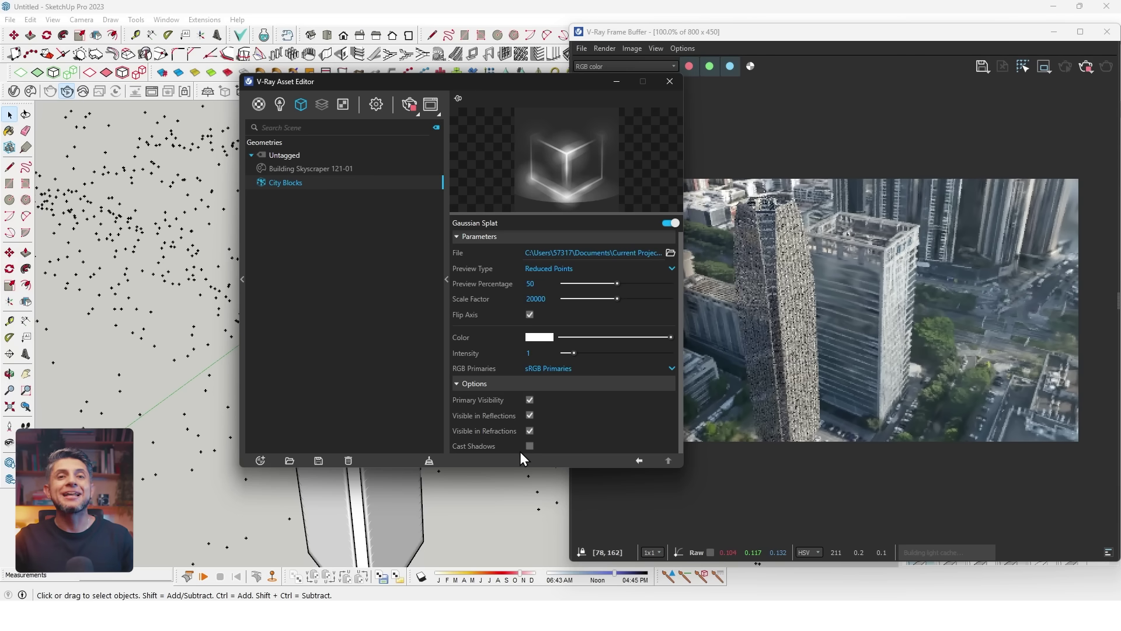
pyautogui.click(530, 446)
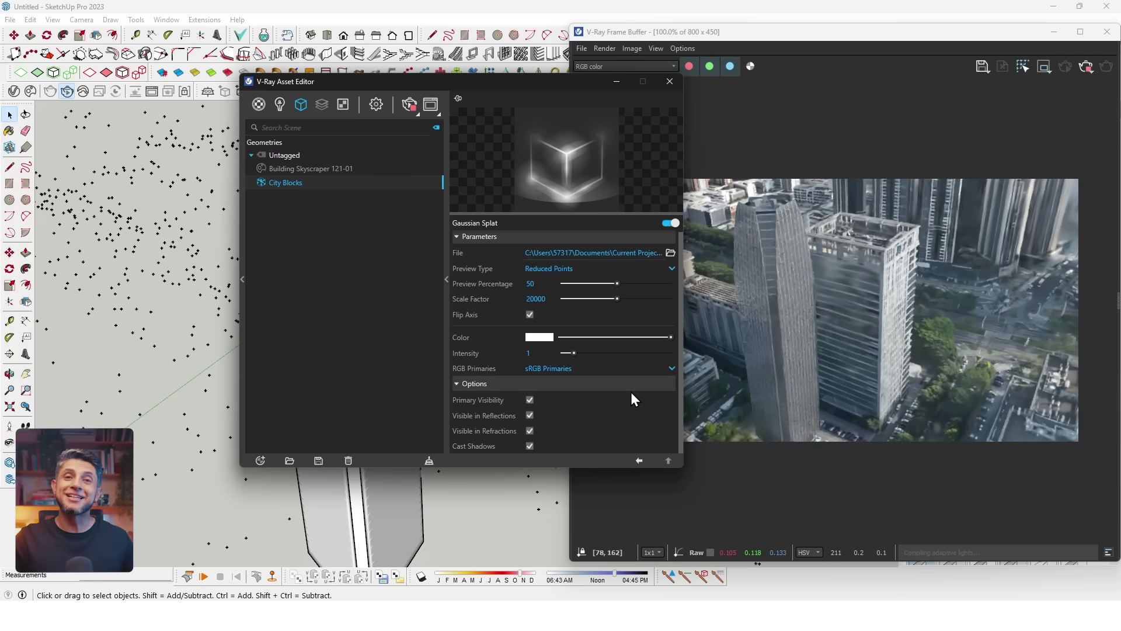
pyautogui.moveTo(598, 101); pyautogui.dragTo(456, 209)
pyautogui.scroll(2, 766, 322)
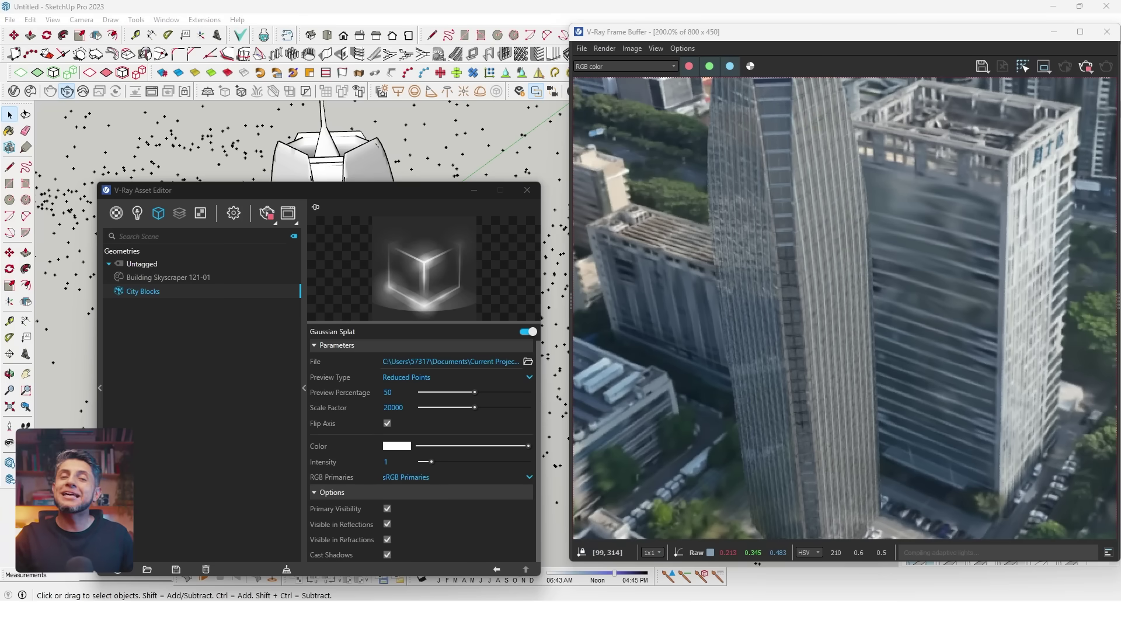
# Step: Raise the ground plane to a new height with Move
pyautogui.moveTo(432, 193); pyautogui.dragTo(412, 135)
pyautogui.doubleClick(775, 239)
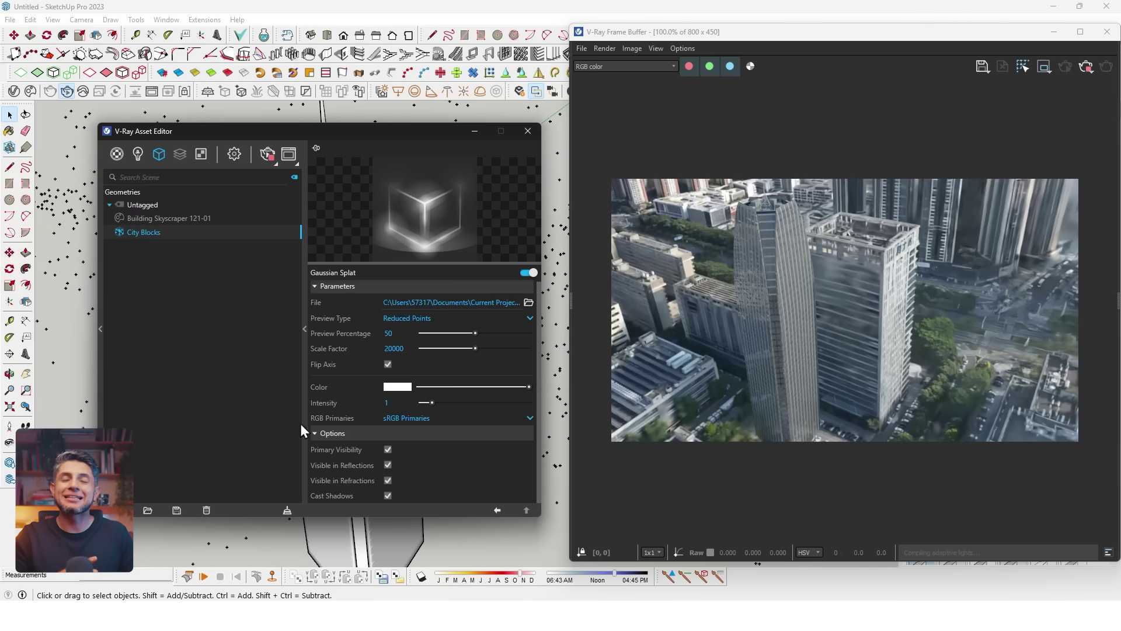
pyautogui.moveTo(286, 530); pyautogui.dragTo(273, 536, button='middle')
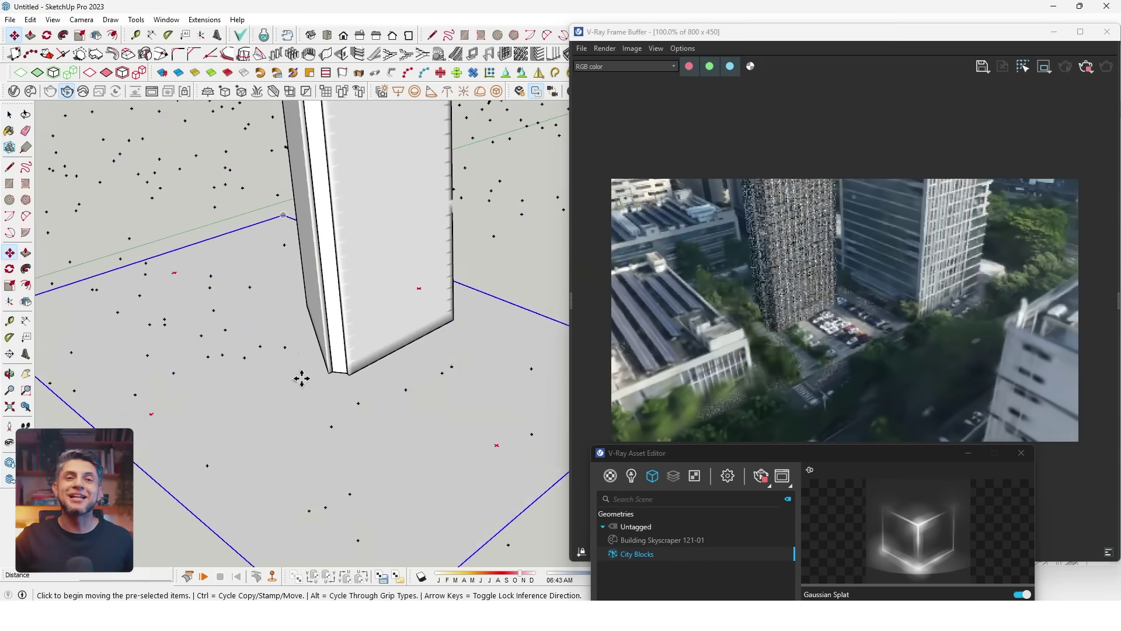
pyautogui.click(302, 378)
pyautogui.click(293, 280)
pyautogui.press('space')
# Step: Extrude two box masses from the plane beside the tower with Push/Pull
pyautogui.scroll(-3, 310, 362)
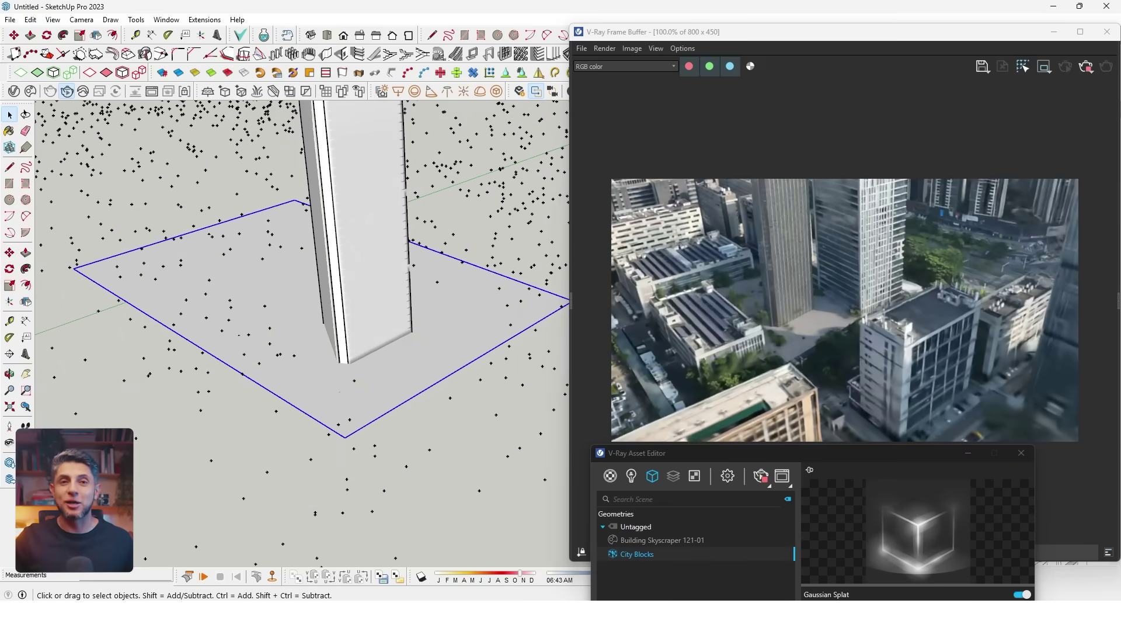
pyautogui.scroll(3, 286, 347)
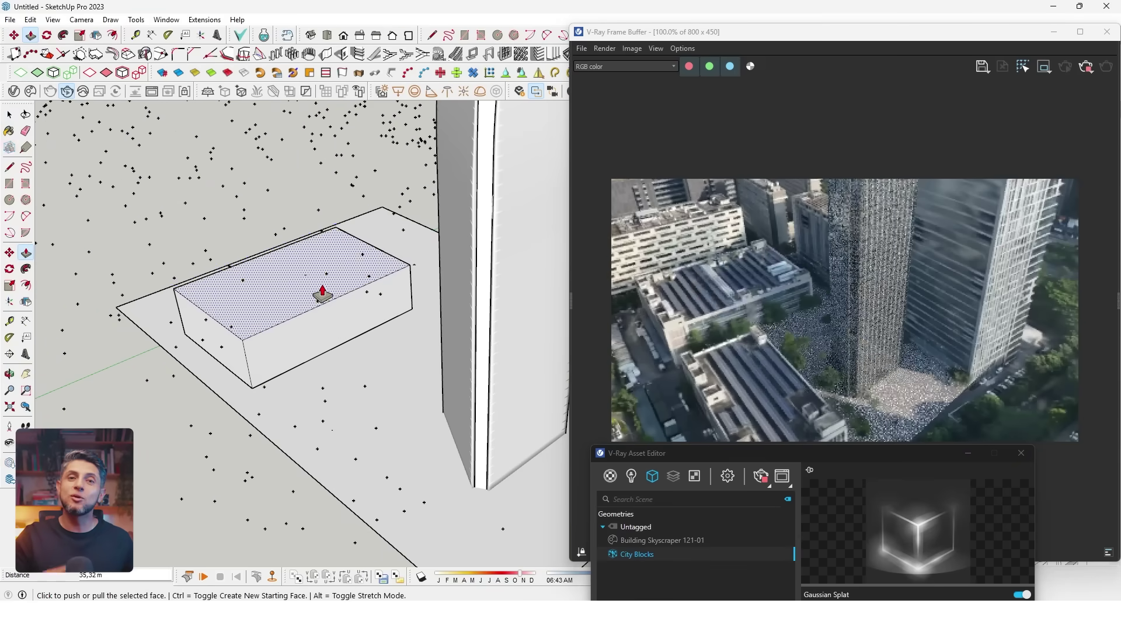
pyautogui.press('space')
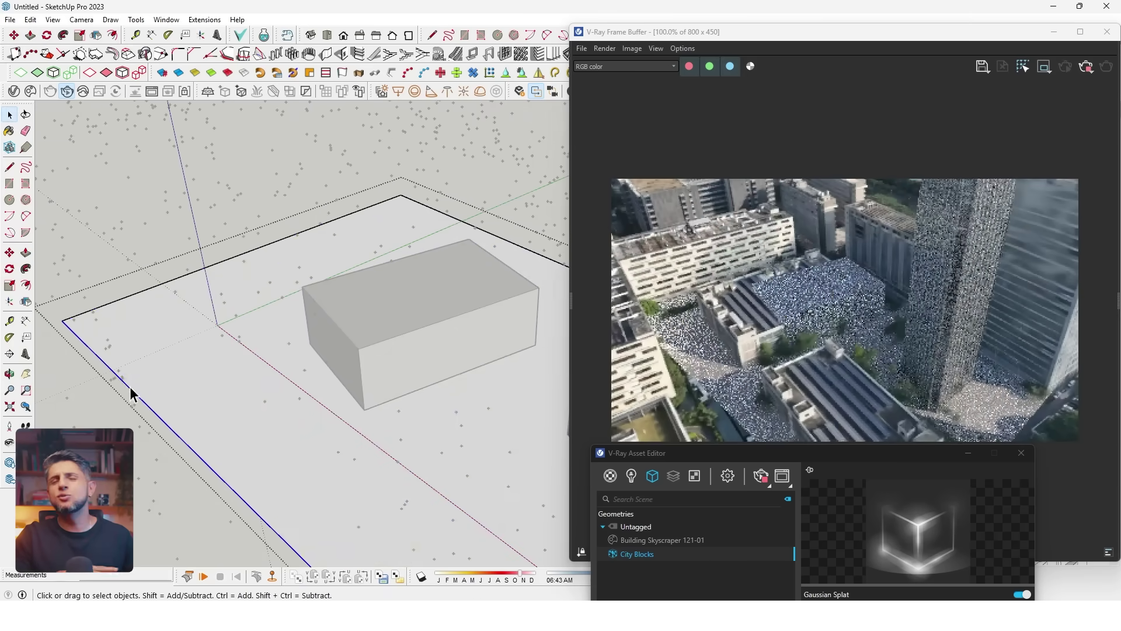
pyautogui.press('p')
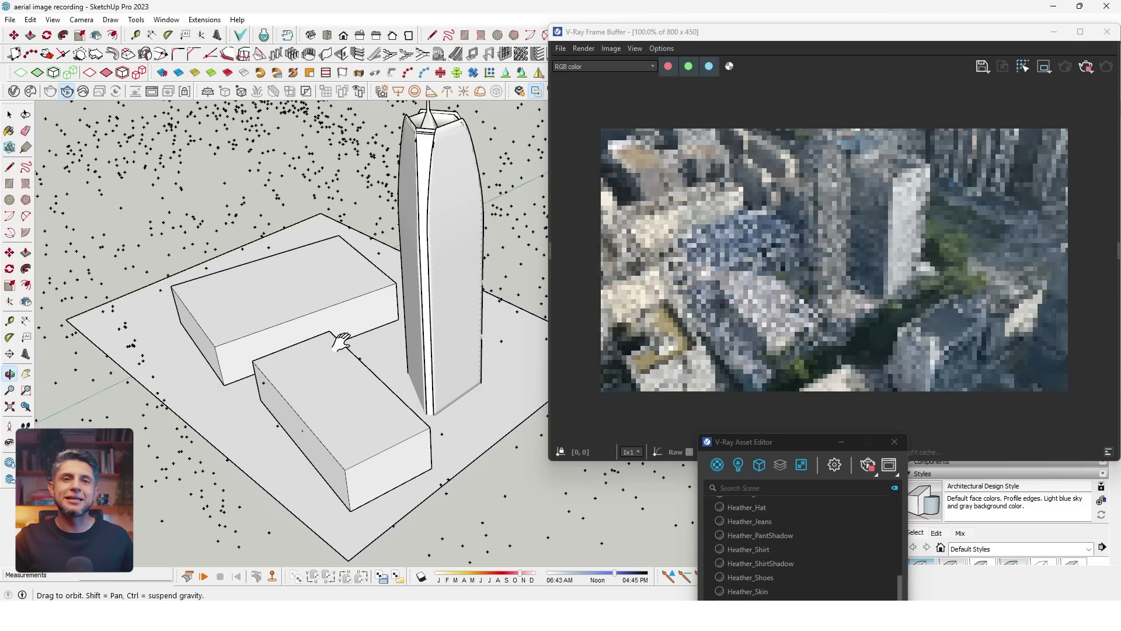
pyautogui.press('space')
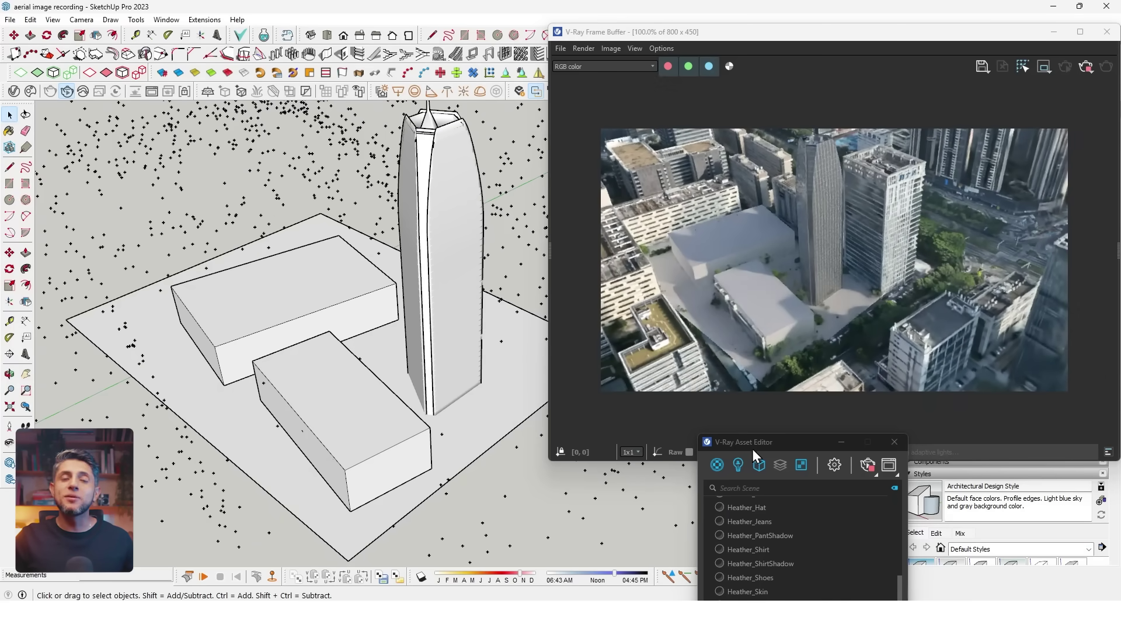
# Step: Create a V-Ray Wrapper material and apply it to the selected plane and boxes
pyautogui.moveTo(752, 449); pyautogui.dragTo(454, 127)
pyautogui.click(545, 126)
pyautogui.click(458, 129)
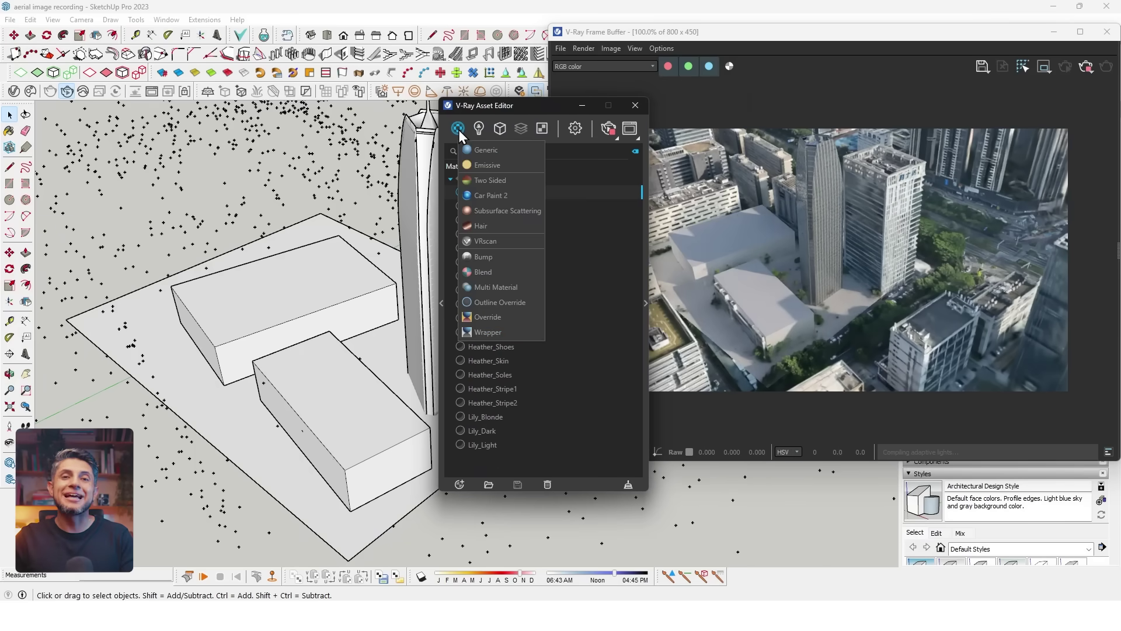
pyautogui.click(492, 331)
pyautogui.rightClick(491, 456)
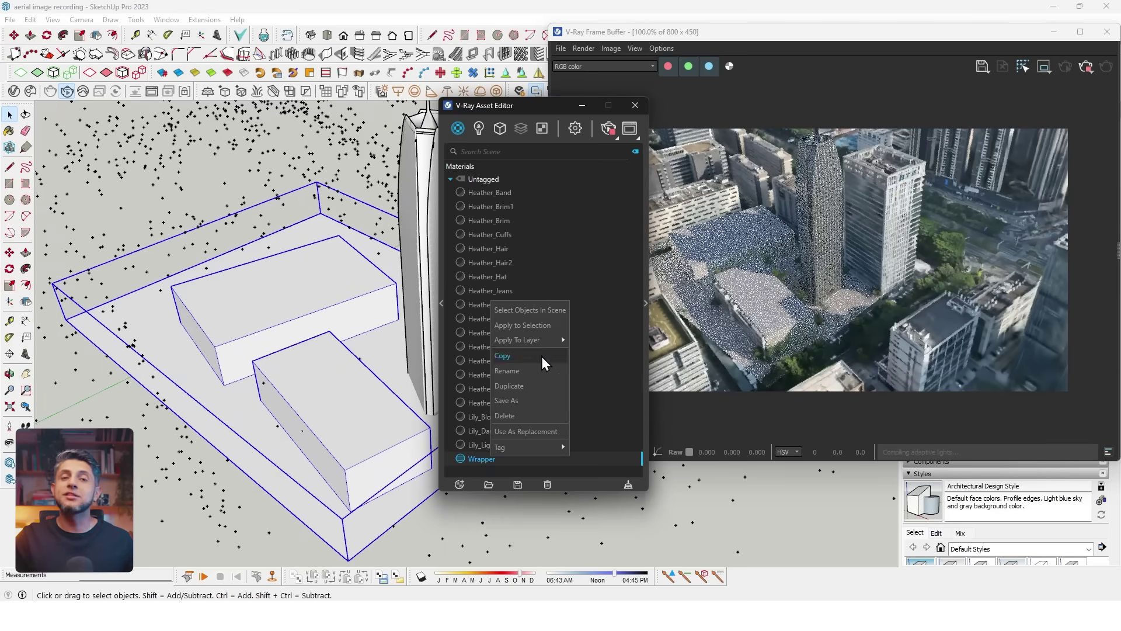
pyautogui.click(548, 325)
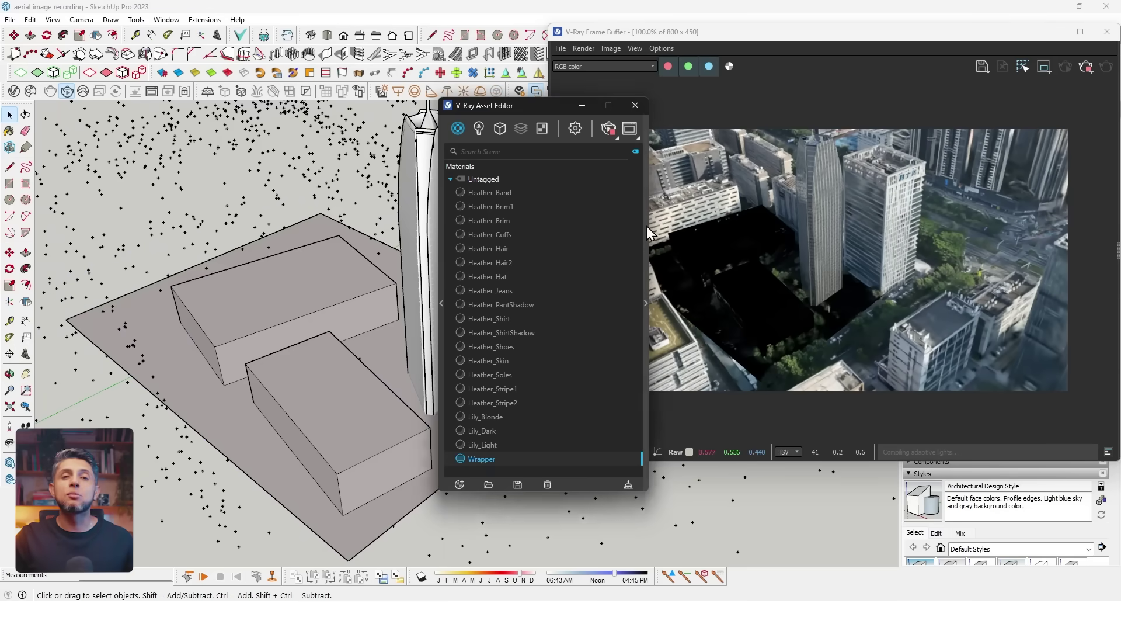
# Step: Set the Wrapper to Black Alpha (-1) with Matte and shadows enabled
pyautogui.click(646, 226)
pyautogui.moveTo(405, 111); pyautogui.dragTo(306, 66)
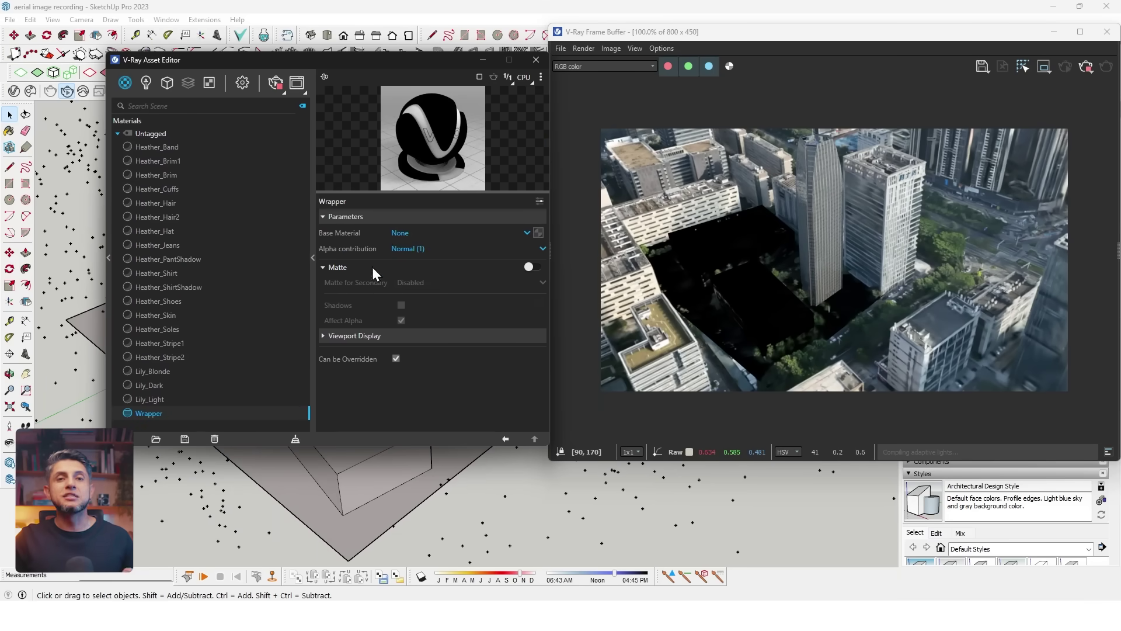
pyautogui.click(405, 248)
pyautogui.click(413, 291)
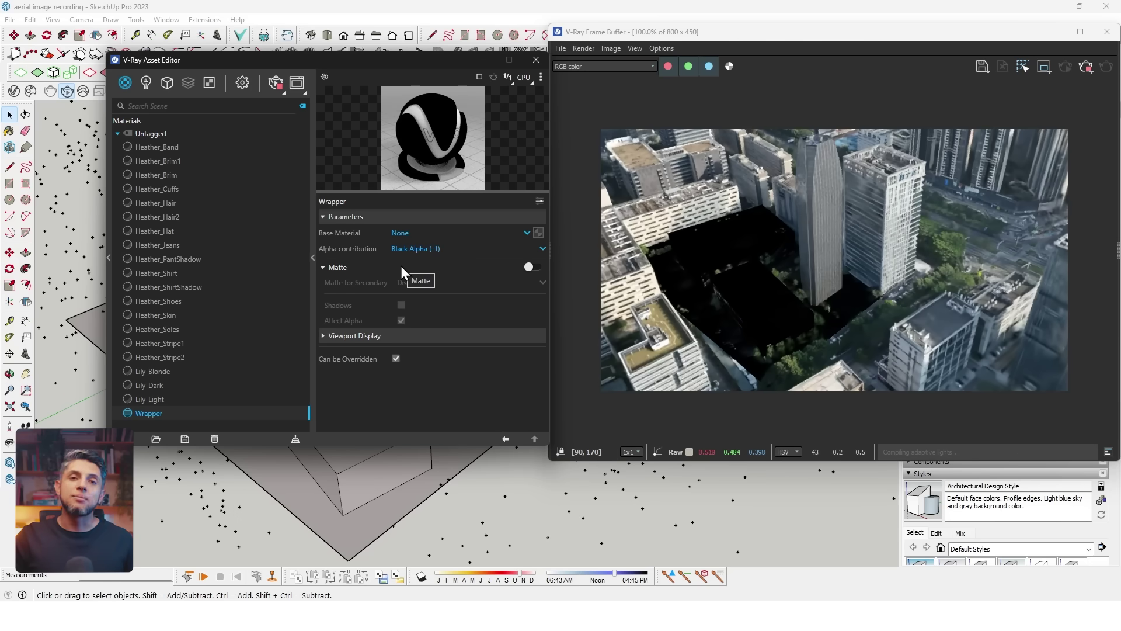
pyautogui.click(533, 267)
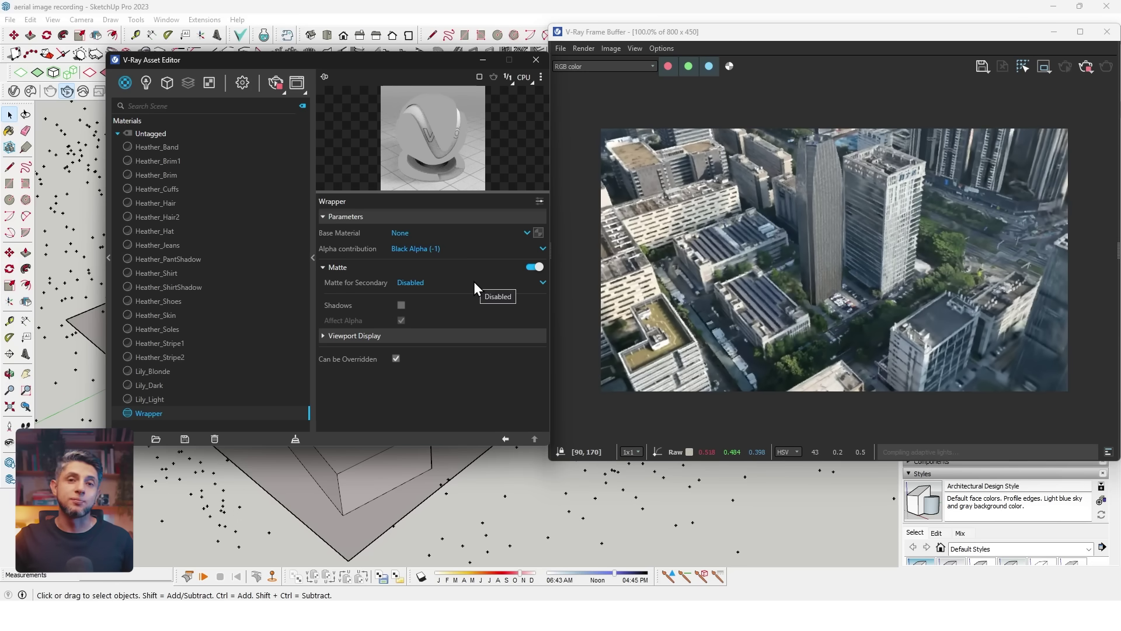
pyautogui.click(401, 305)
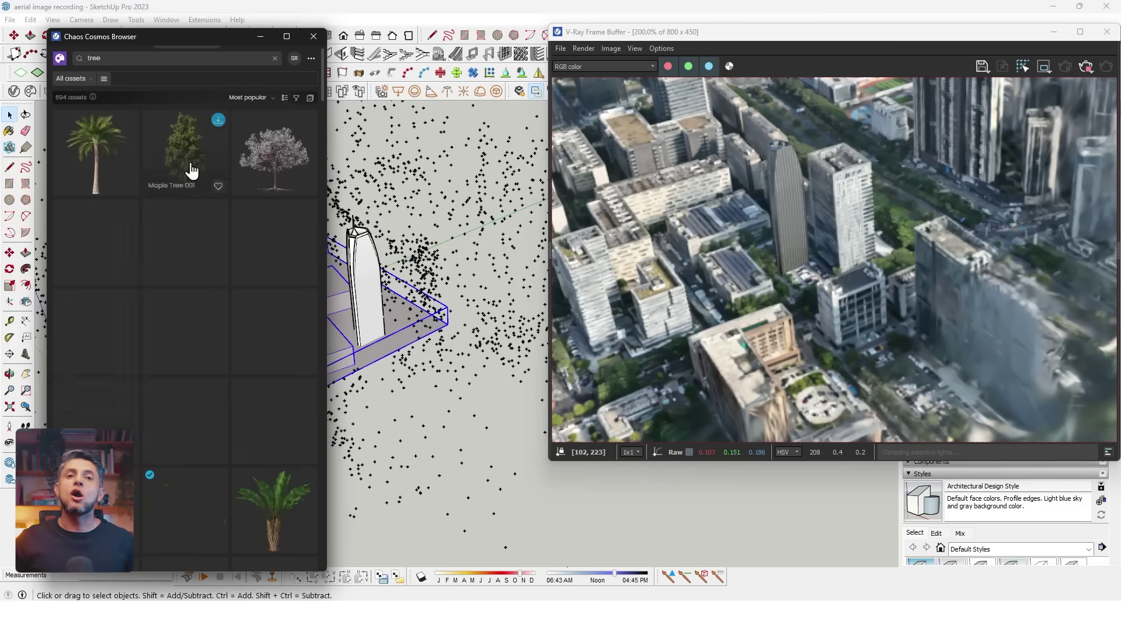
# Step: Download Maple Tree 001, scatter six trees around the tower base, then choose another tree model
pyautogui.click(219, 123)
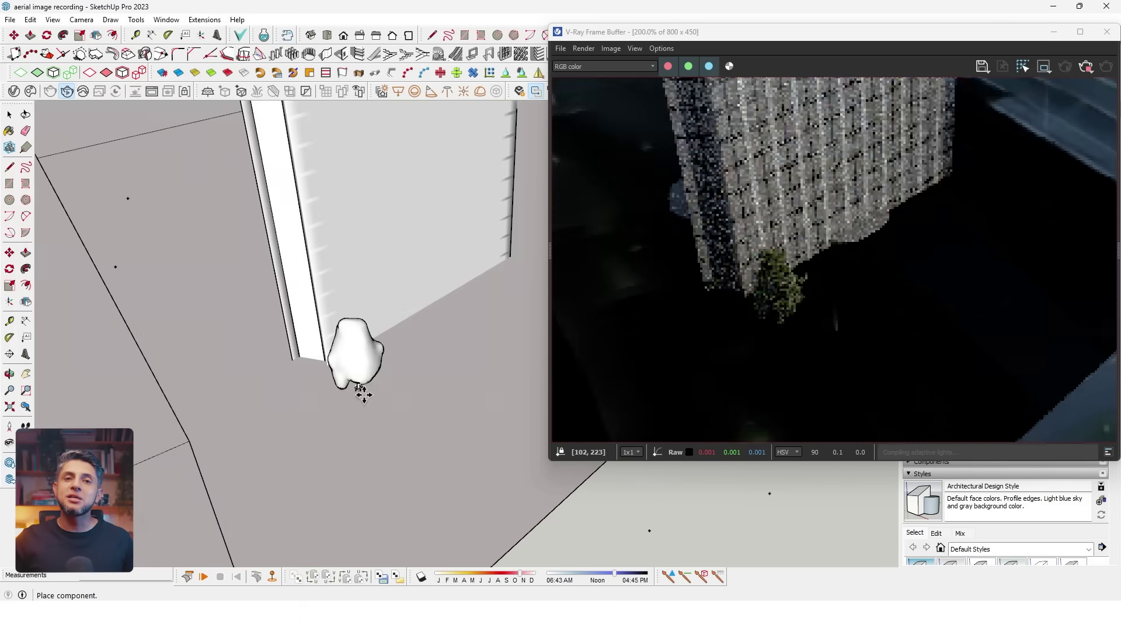
pyautogui.click(205, 256)
pyautogui.click(213, 333)
pyautogui.click(451, 283)
pyautogui.click(458, 363)
pyautogui.click(313, 433)
pyautogui.click(341, 435)
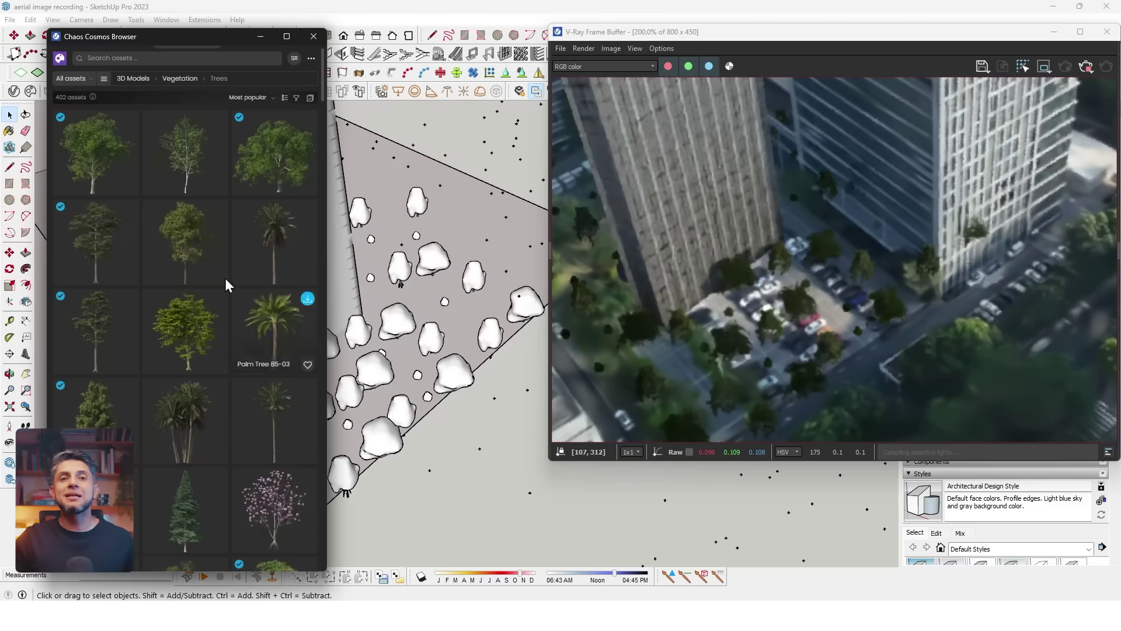
pyautogui.click(219, 212)
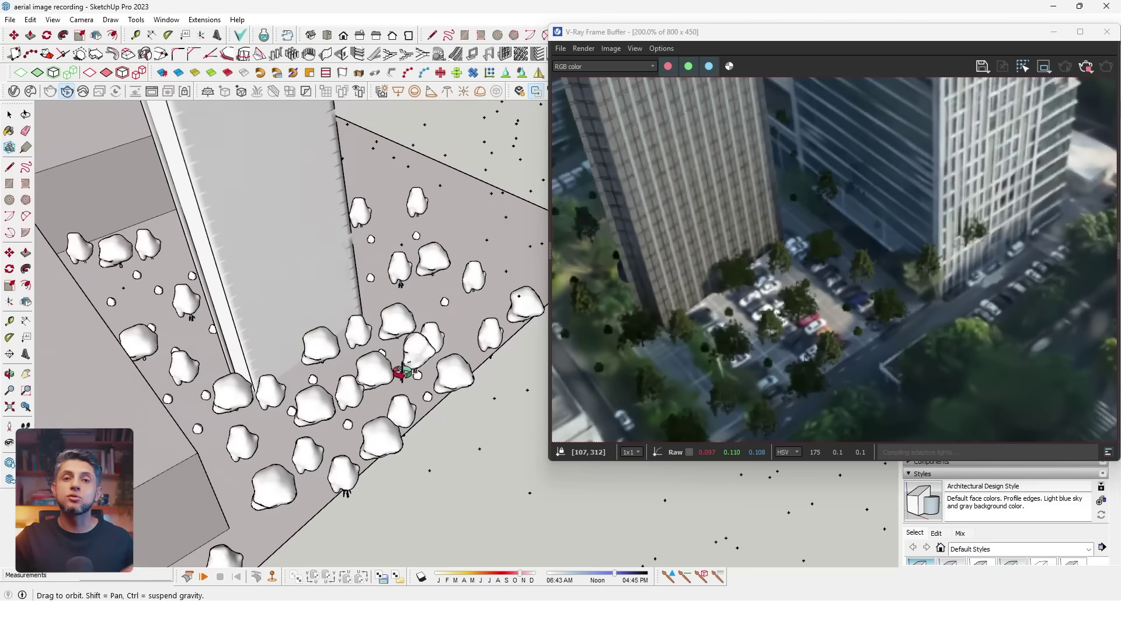
pyautogui.scroll(5, 330, 325)
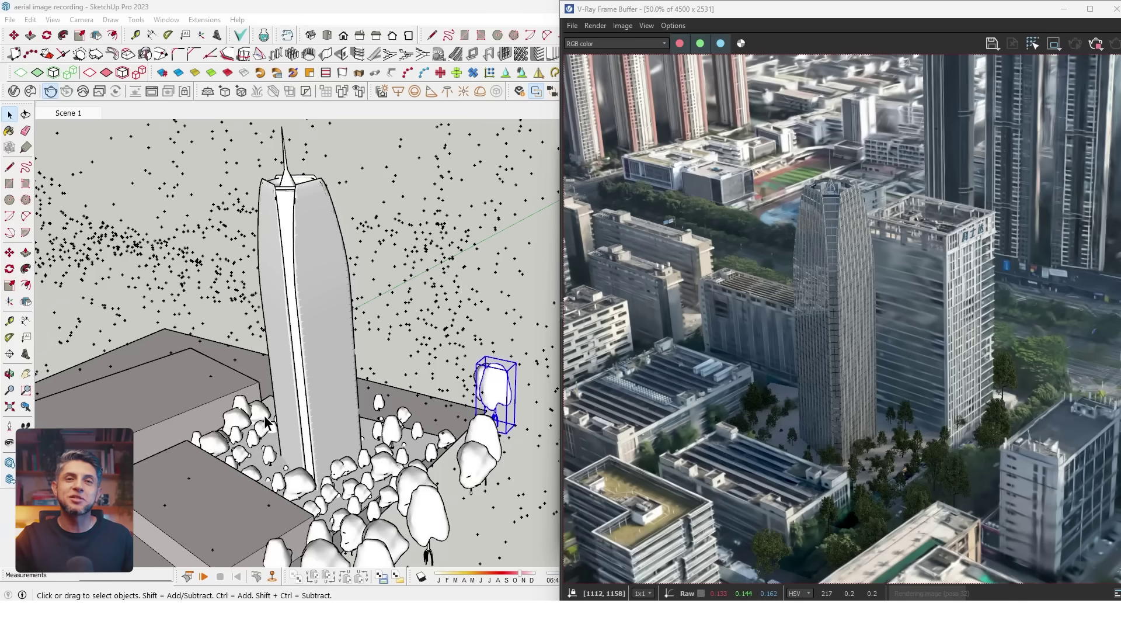
pyautogui.press('o')
pyautogui.moveTo(288, 393); pyautogui.dragTo(289, 393)
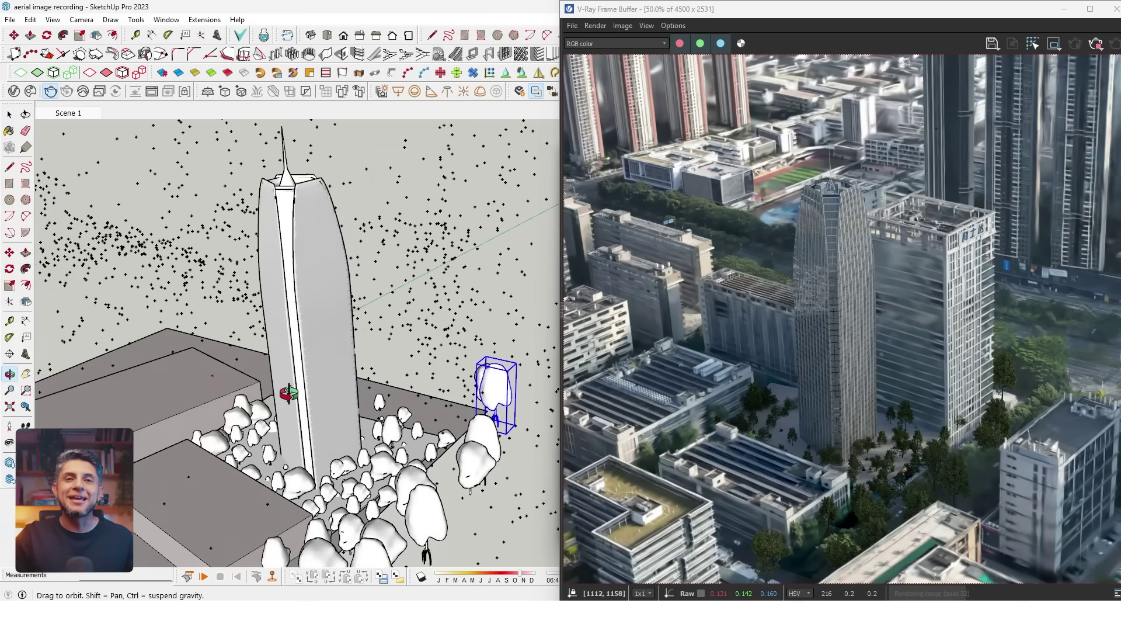
pyautogui.press('space')
pyautogui.scroll(-1, 779, 373)
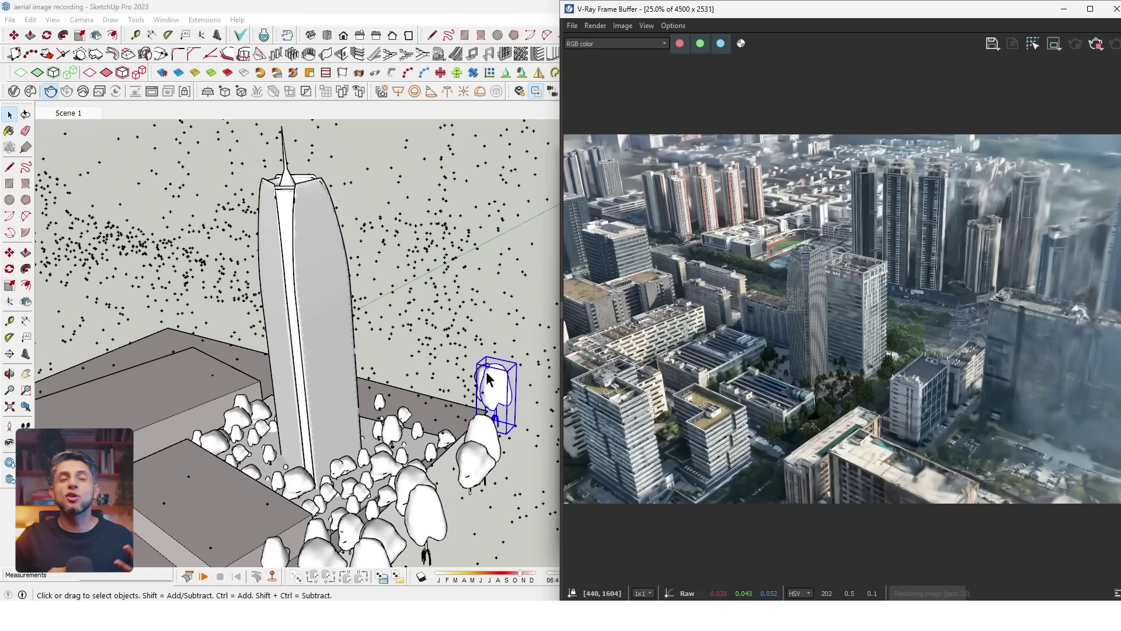
pyautogui.scroll(1, 773, 365)
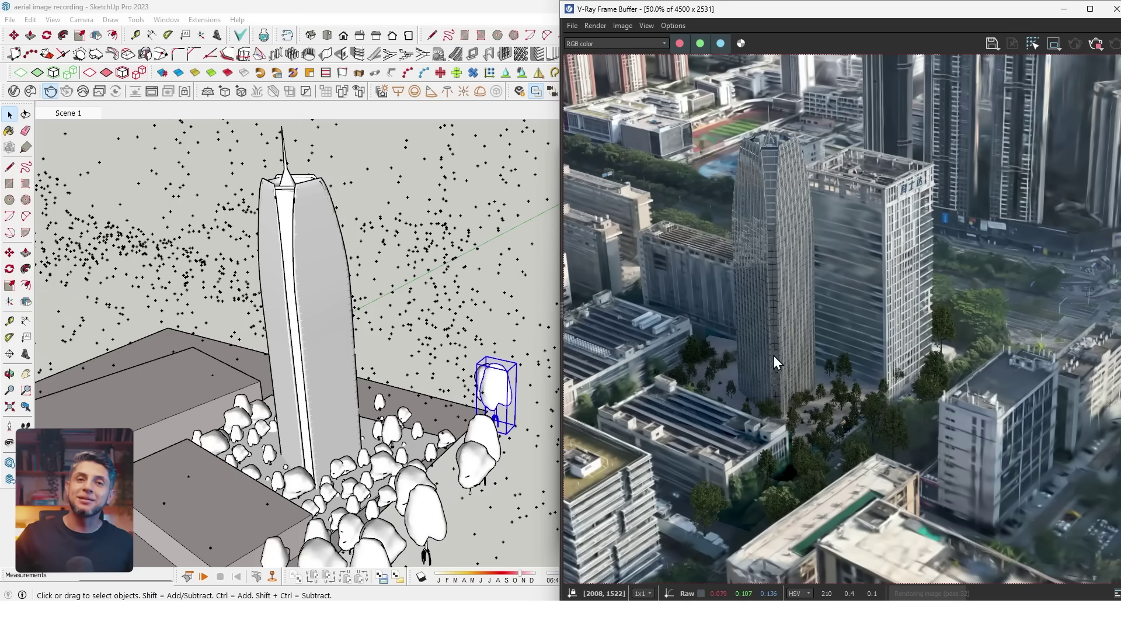
pyautogui.moveTo(773, 355); pyautogui.dragTo(825, 352, button='middle')
pyautogui.scroll(1, 827, 368)
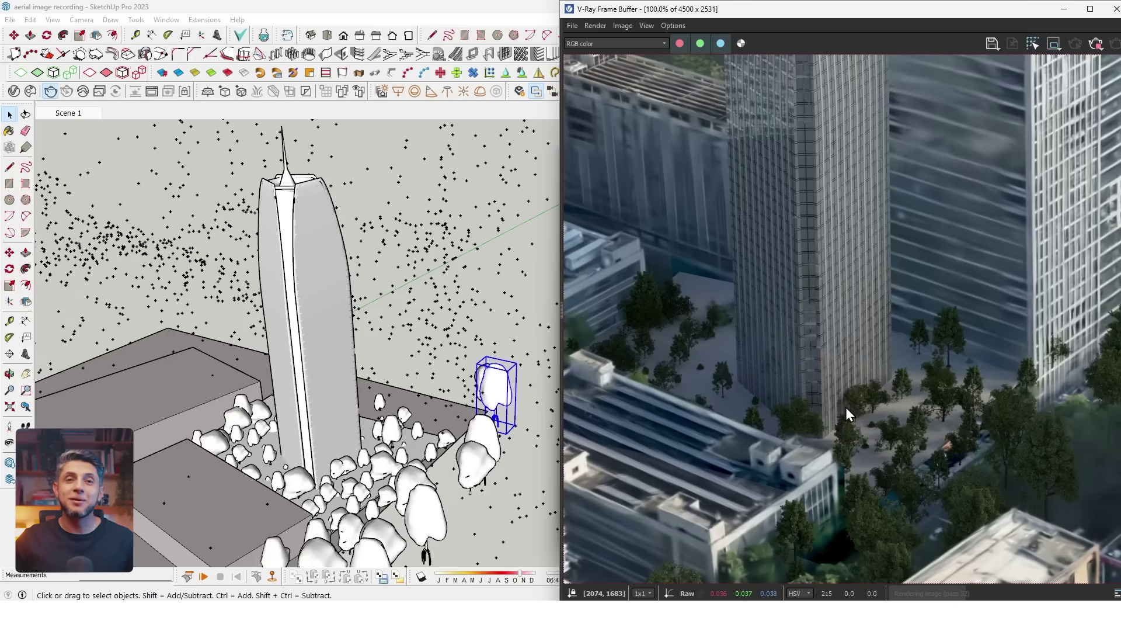
# Step: Inspect the tower at 100% zoom, unlock the Background layer and place the cloud PNG
pyautogui.scroll(1, 845, 408)
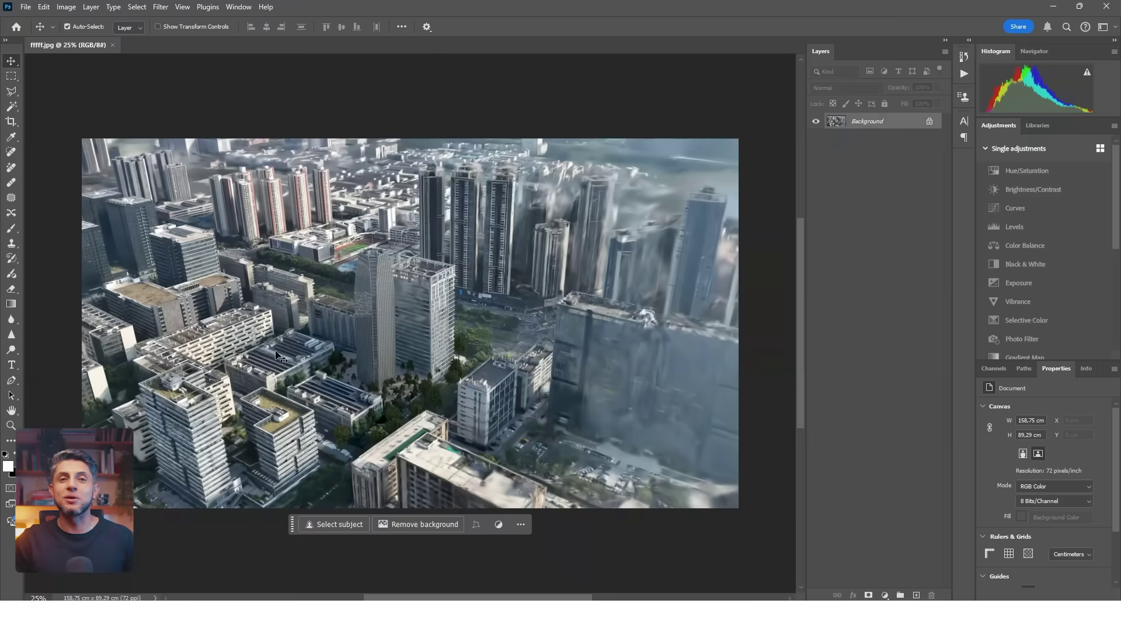
pyautogui.scroll(2, 328, 351)
pyautogui.hotkey('ctrl', '1')
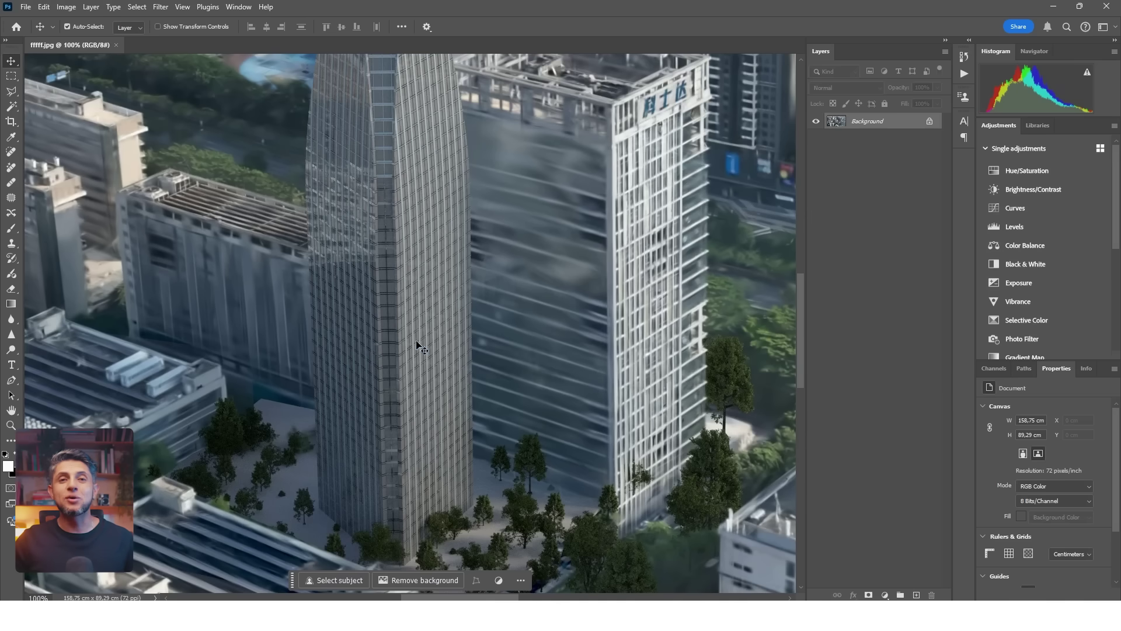
pyautogui.scroll(-2, 539, 358)
pyautogui.scroll(-5, 564, 365)
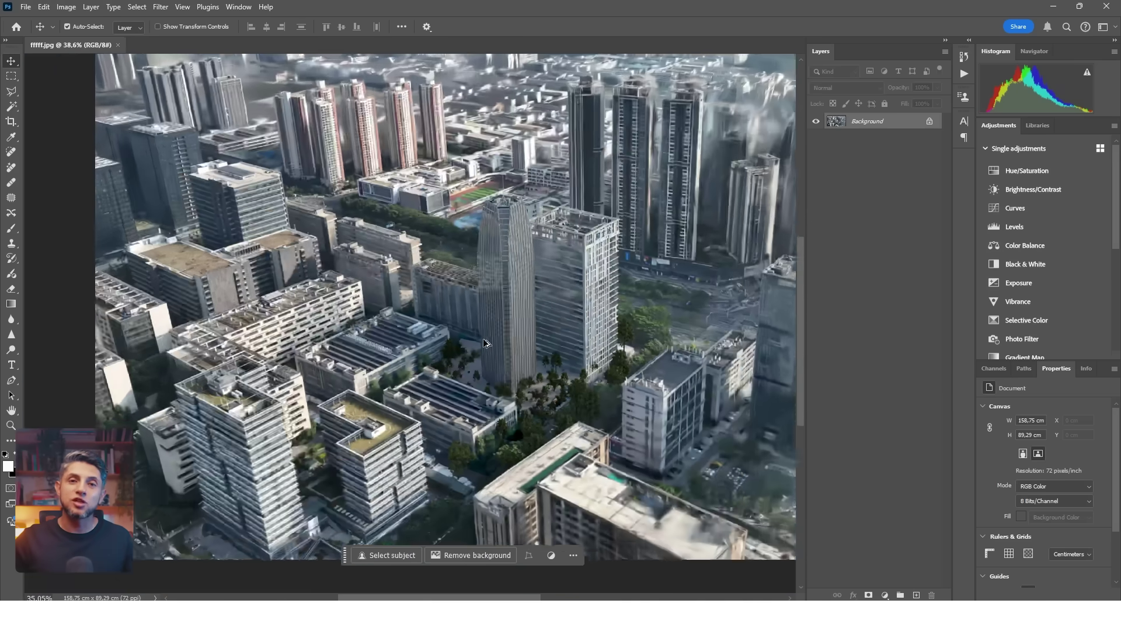
pyautogui.scroll(2, 662, 346)
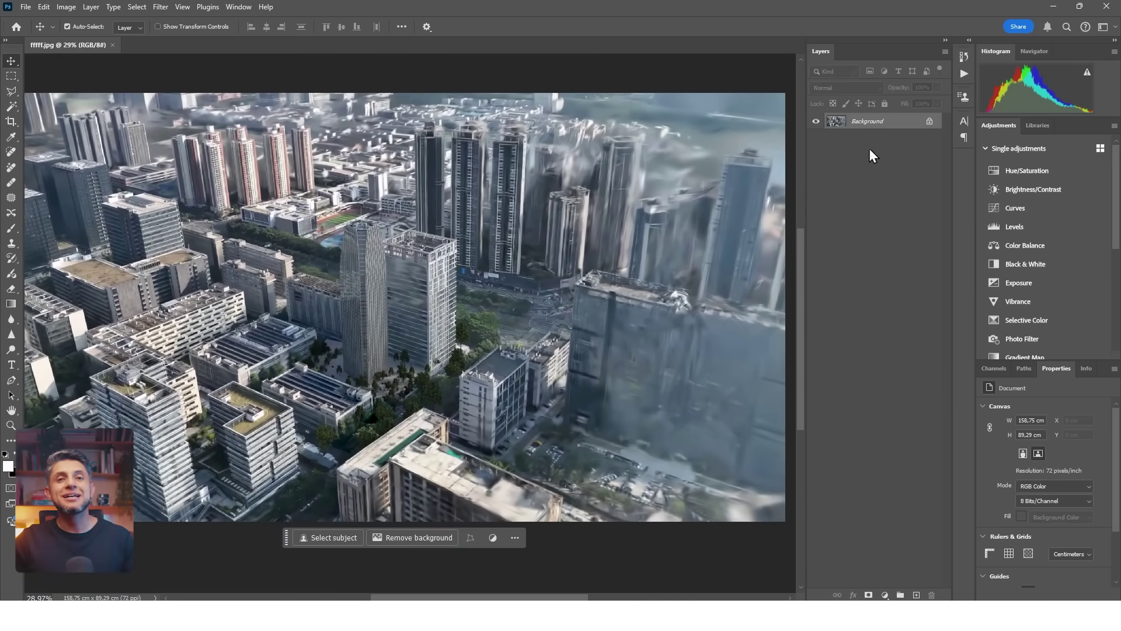
pyautogui.click(929, 122)
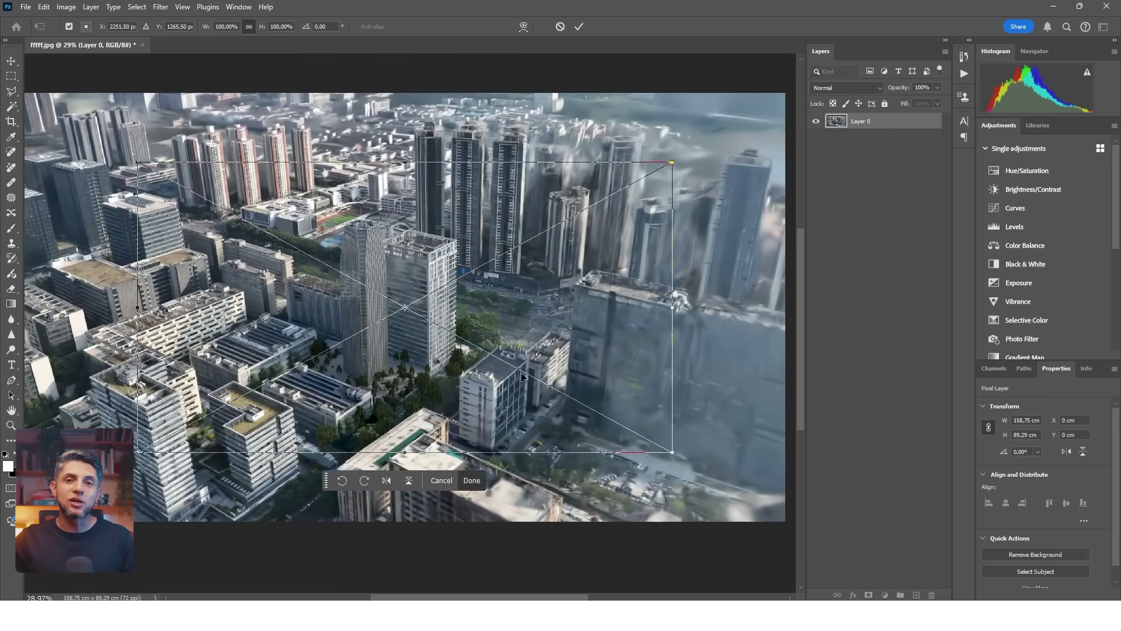
pyautogui.scroll(-2, 529, 379)
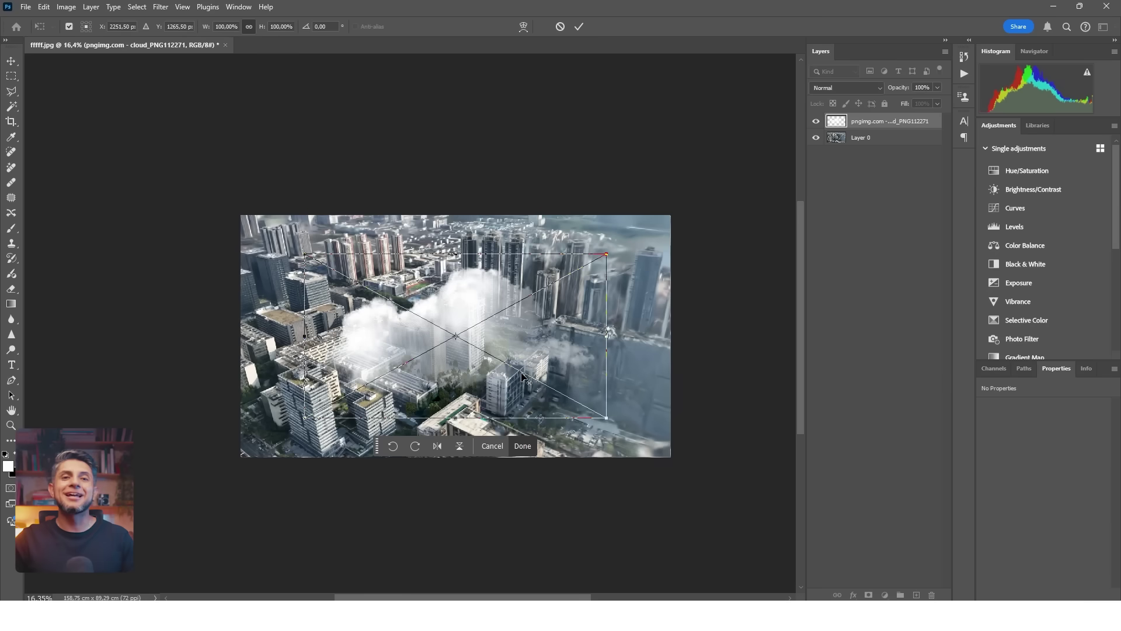
# Step: Enlarge the cloud to about 197% and move it over the city's lower right
pyautogui.moveTo(535, 380); pyautogui.dragTo(666, 427)
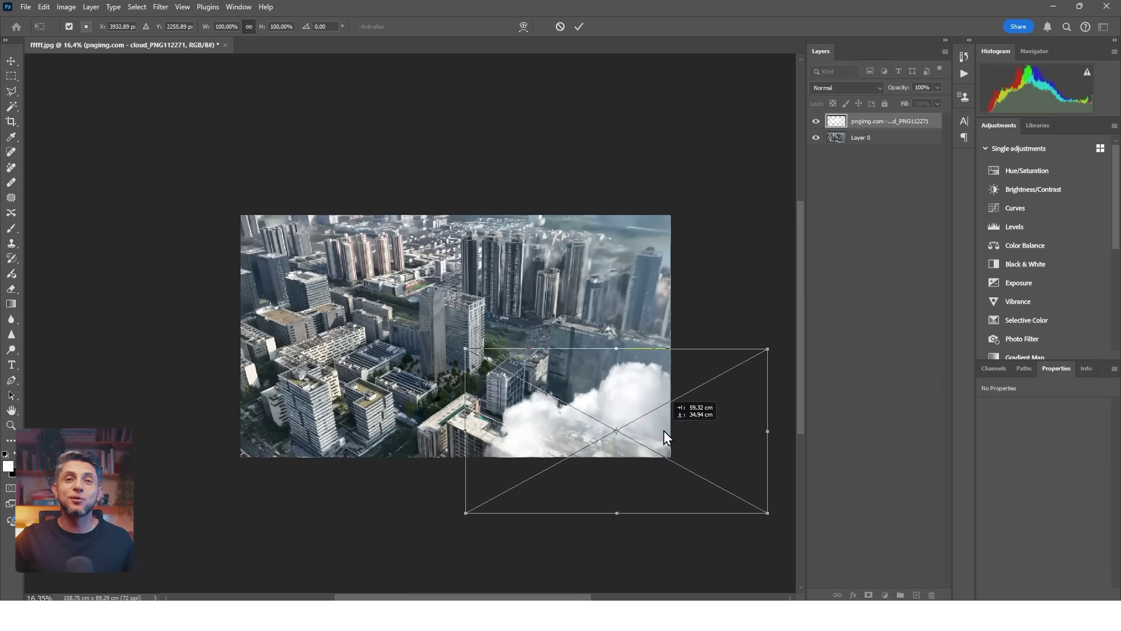
pyautogui.moveTo(616, 349); pyautogui.dragTo(616, 190)
pyautogui.moveTo(555, 313); pyautogui.dragTo(663, 386)
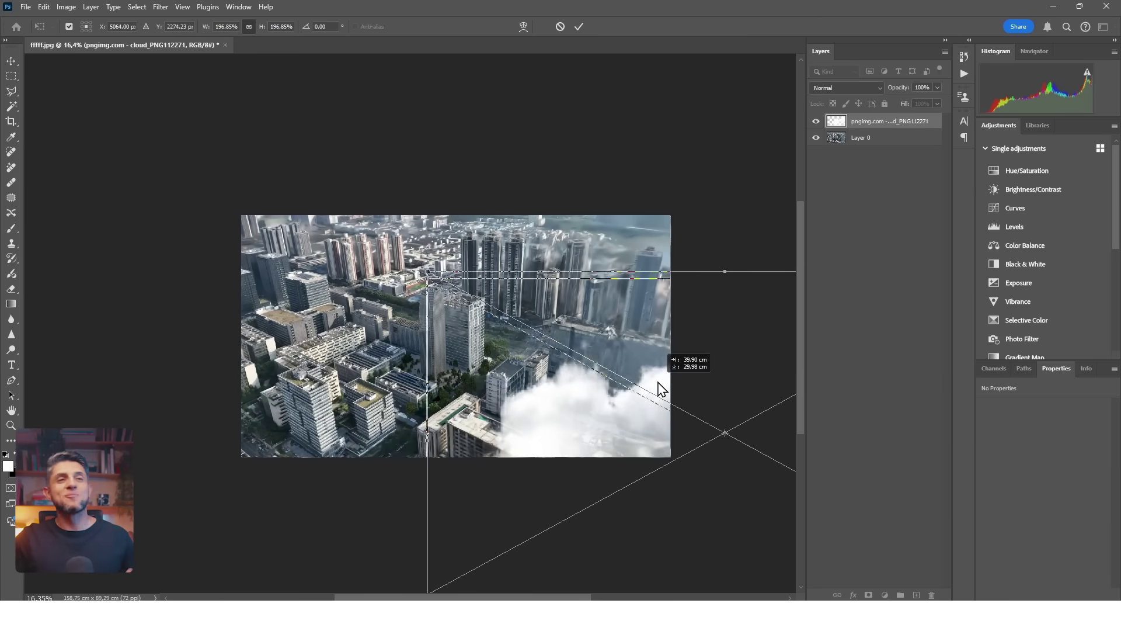